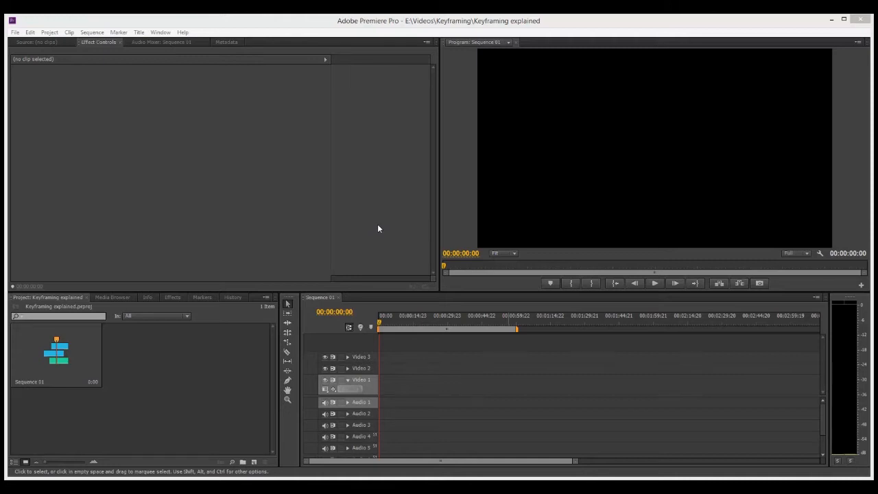
Create a new default still title, keeping the 1440 × 1080 video settings and the suggested name.
click(190, 170)
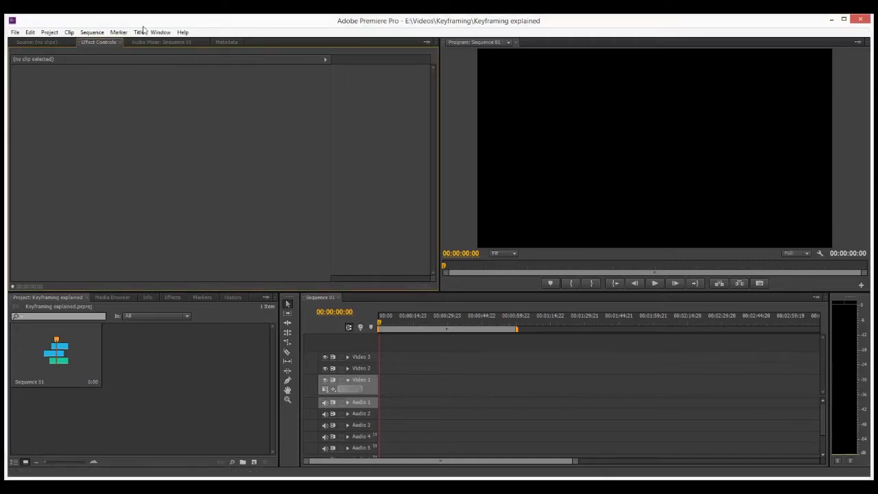
click(140, 33)
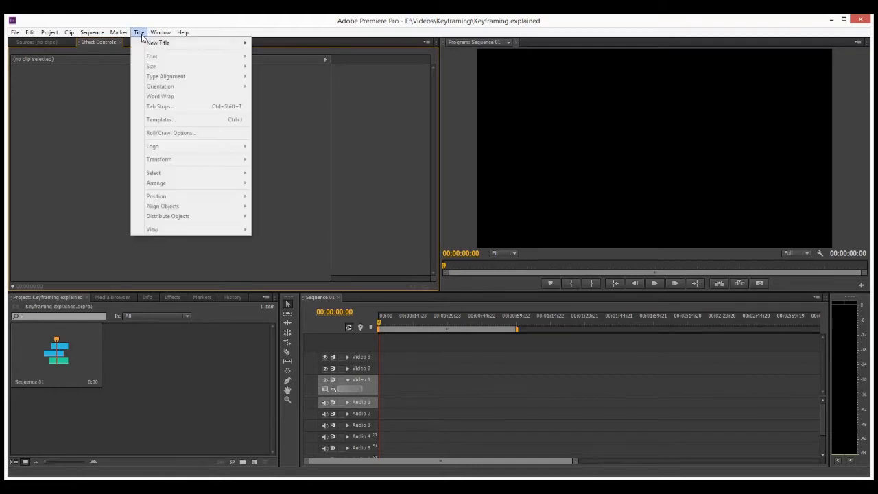
mouse_move(152, 43)
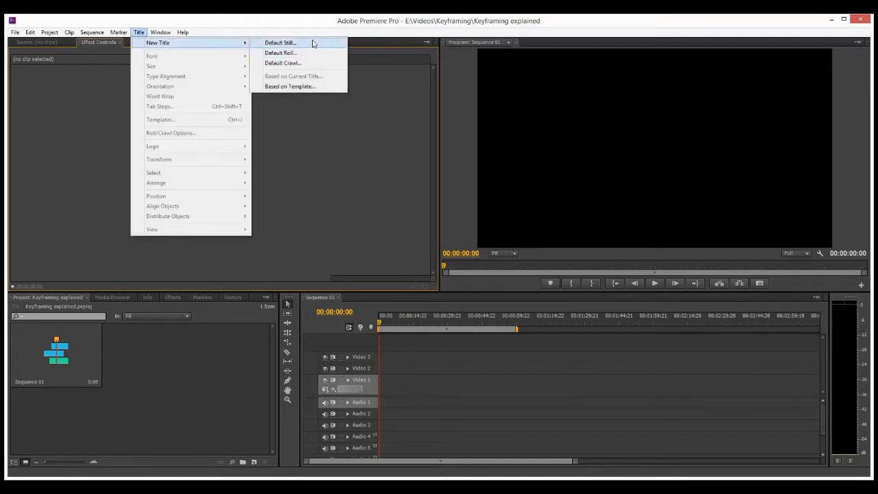
click(308, 46)
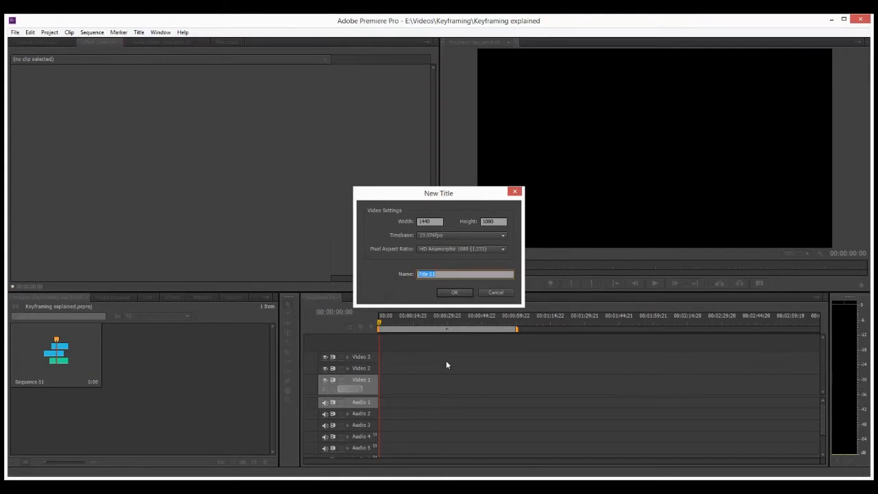
click(452, 292)
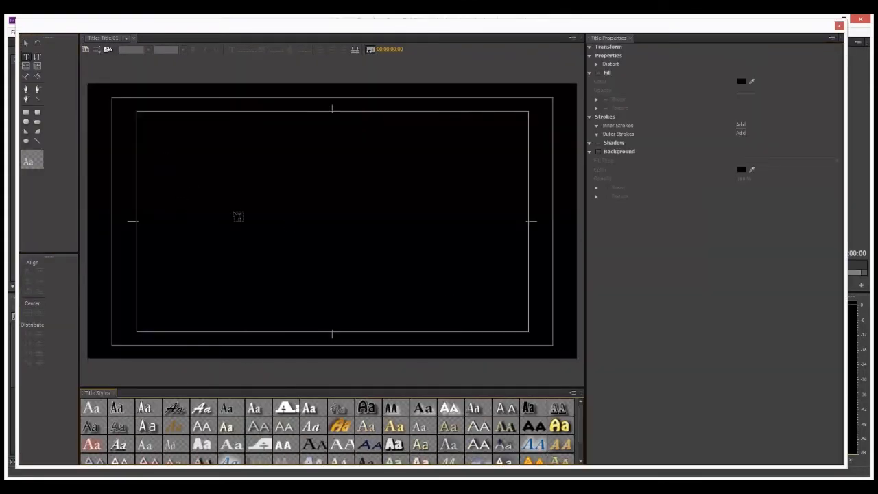
Add the text HELLO to the title at font size 277, centred vertically and horizontally, and close the title editor.
click(233, 210)
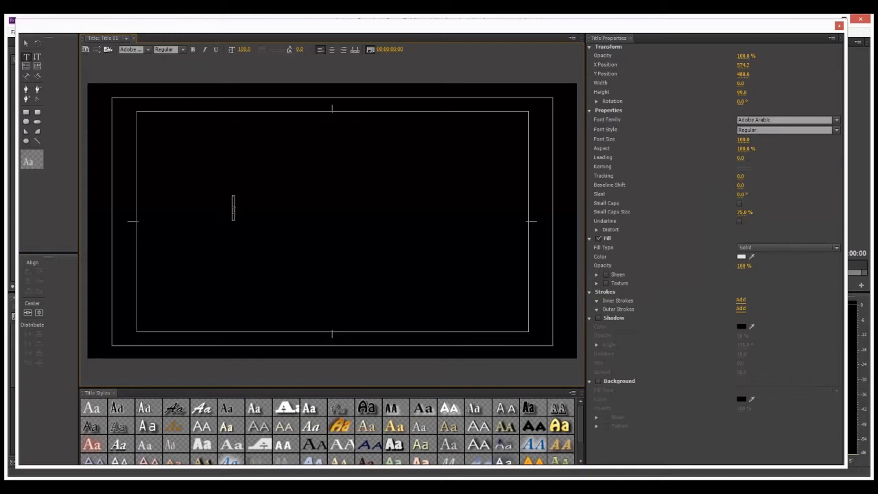
text(HELLO)
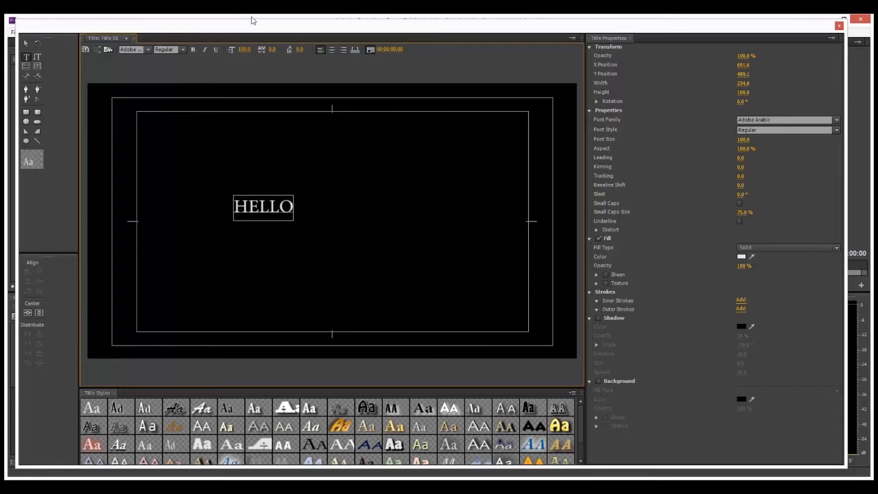
drag(241, 52, 308, 51)
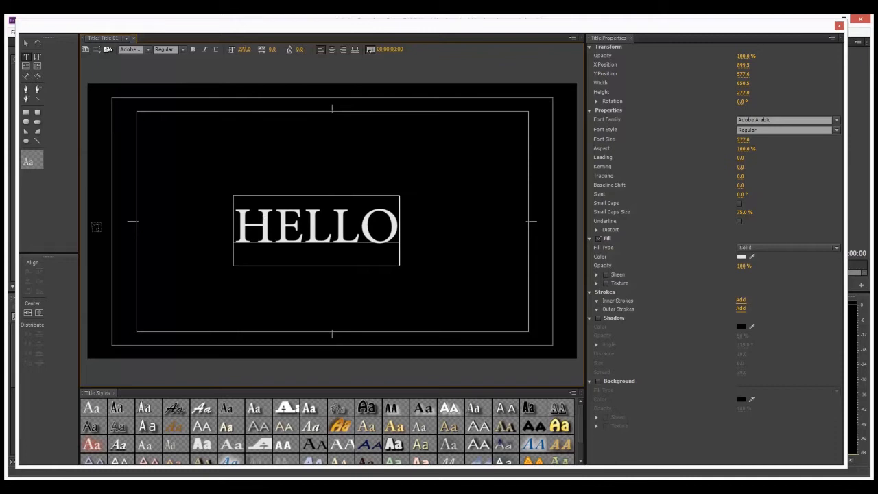
click(38, 312)
click(27, 312)
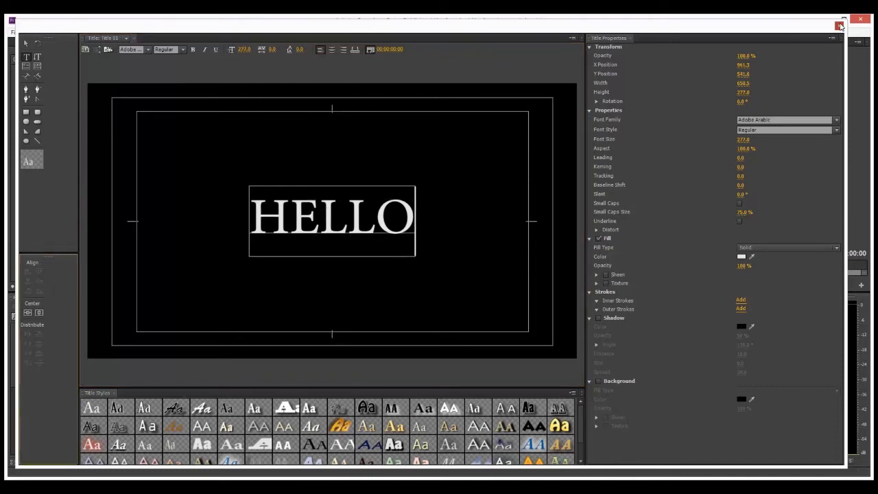
click(839, 26)
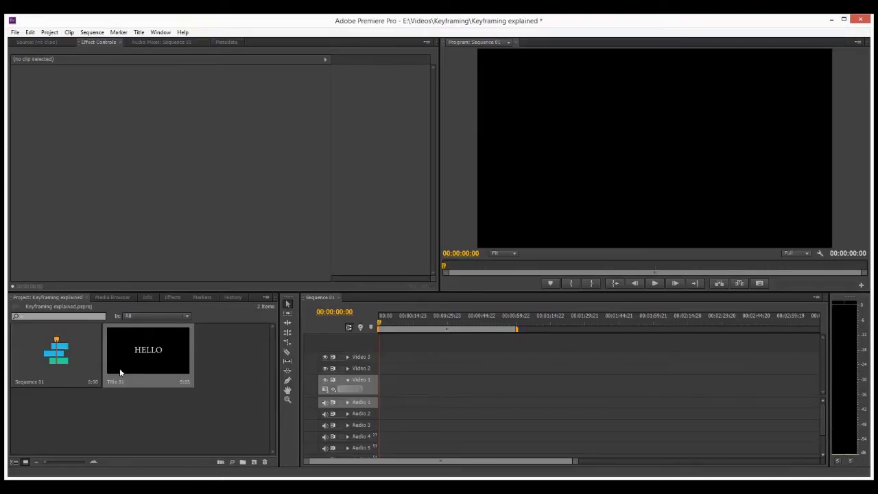
Place the HELLO title at the start of Video 1, play it, and return the playhead to the beginning.
click(160, 370)
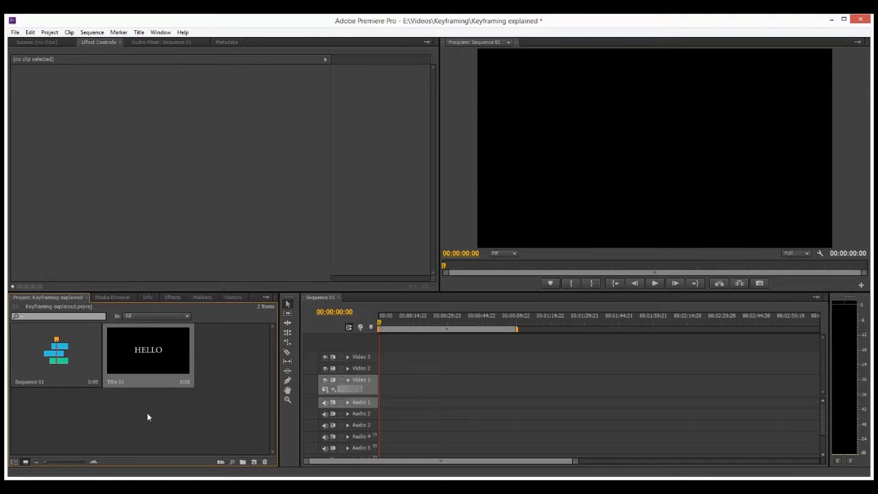
drag(145, 353, 383, 383)
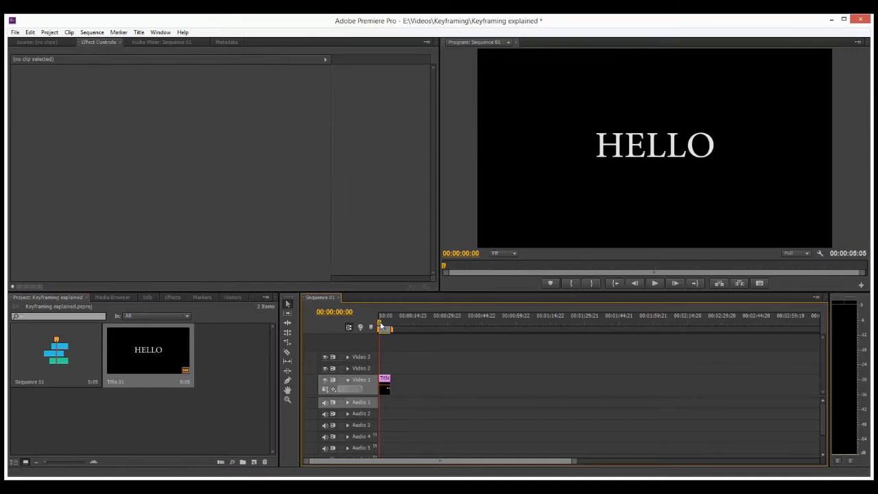
key(space)
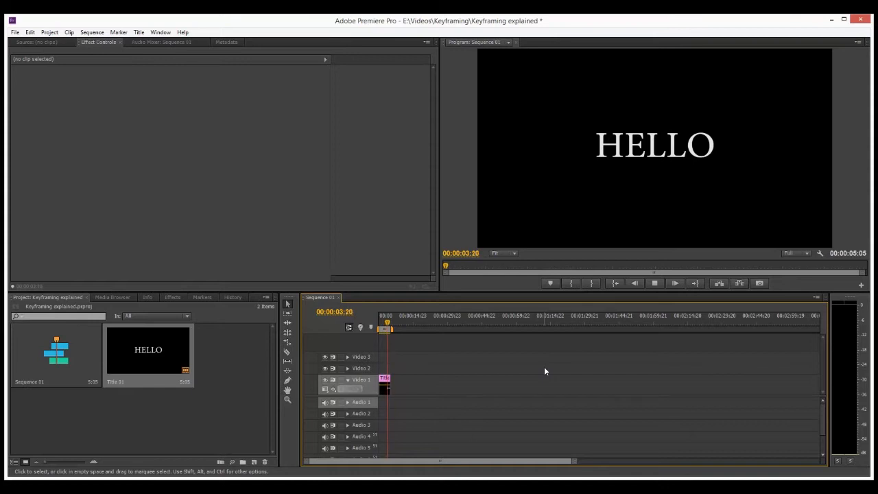
key(space)
drag(388, 326, 379, 326)
Turn on Scale keyframing for the title clip at its first frame with Scale 100, and widen the keyframe area.
click(385, 390)
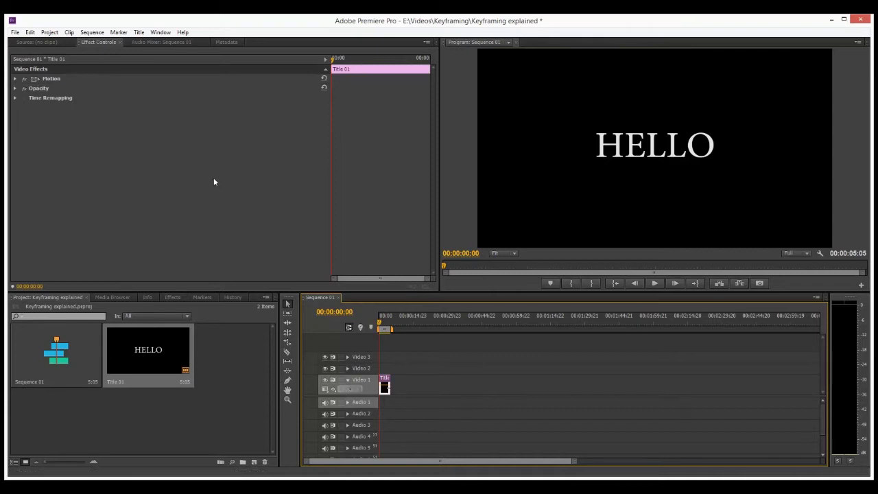
click(101, 44)
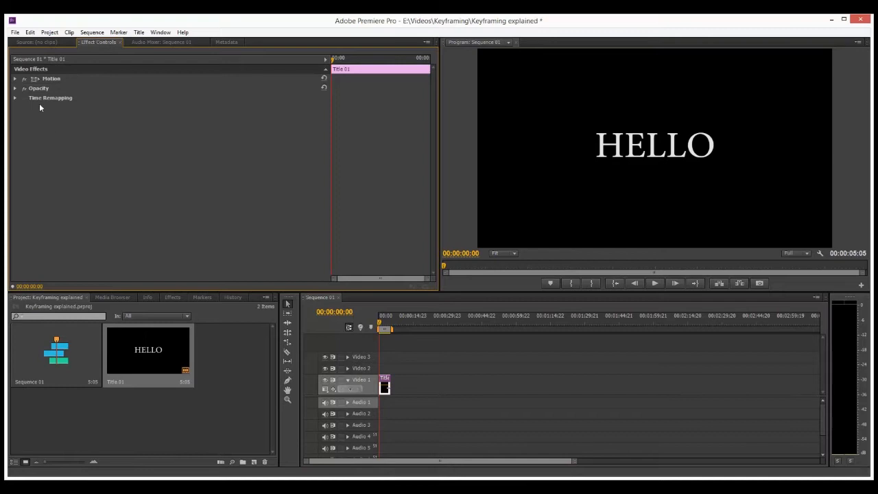
click(15, 79)
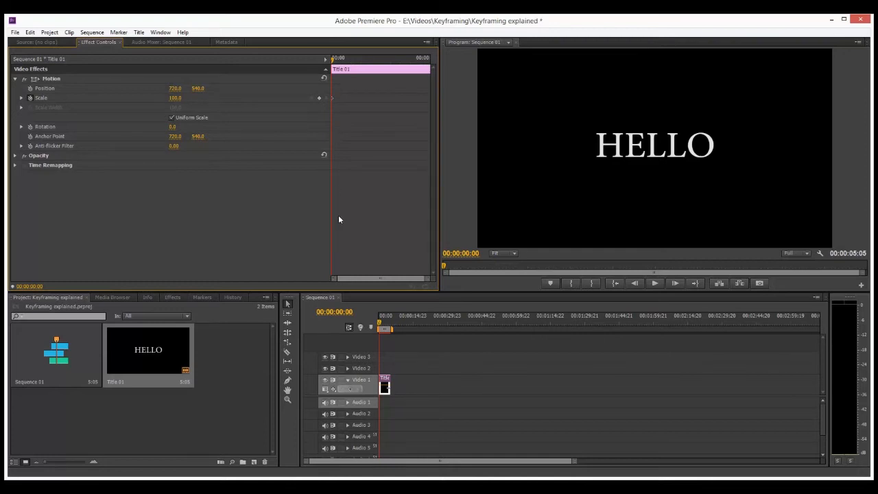
drag(331, 218, 261, 218)
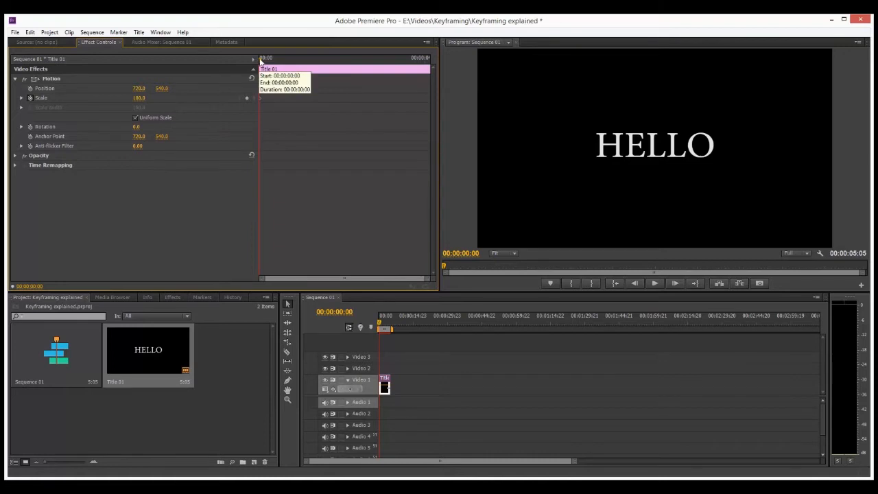
Add a Scale keyframe of 300 to the title clip at 00:00:01:08.
drag(260, 61, 305, 65)
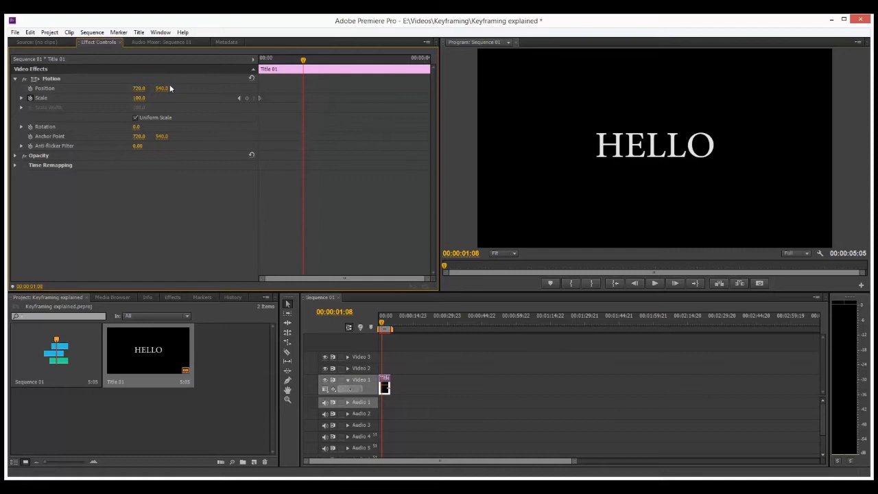
click(139, 98)
text(00)
key(Return)
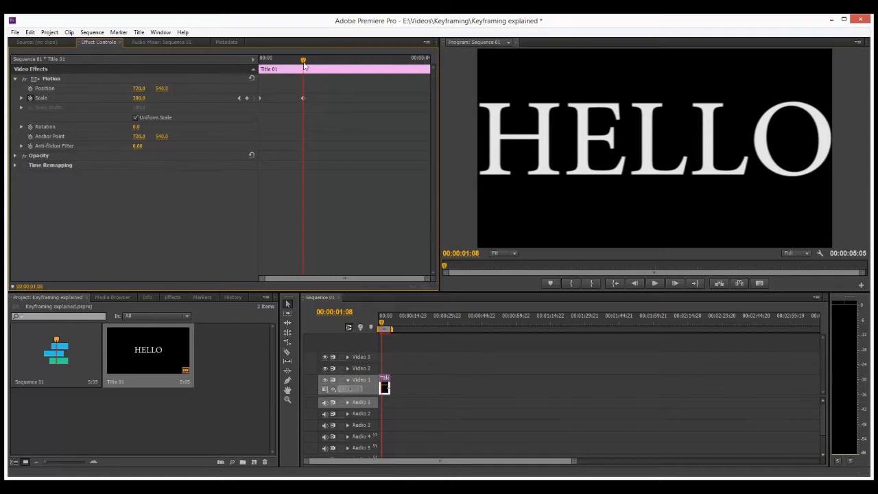
Add a Scale keyframe holding 300 at 00:00:03:19 and another of 100 at the clip's last frame, 00:00:05:04.
drag(303, 62, 384, 61)
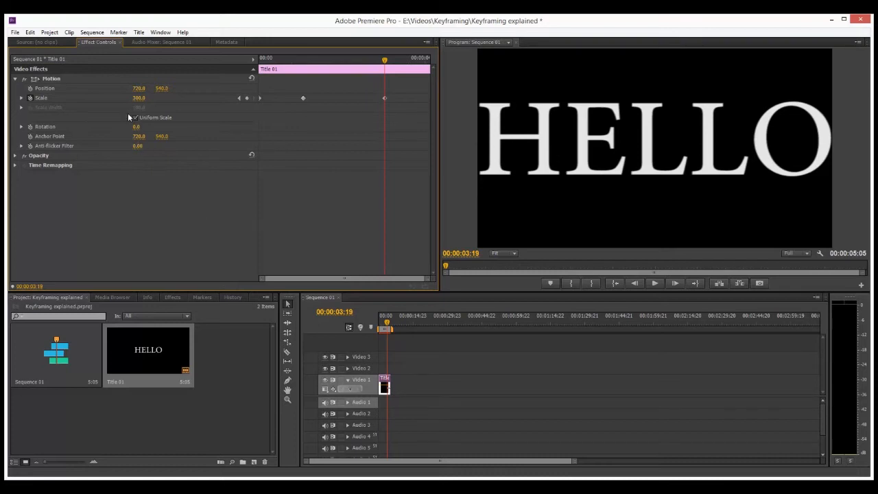
drag(385, 60, 452, 59)
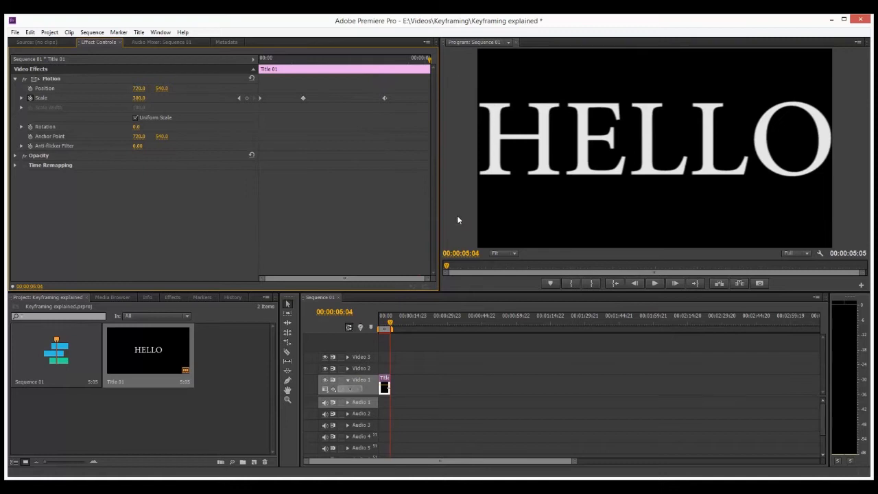
click(139, 98)
text(100)
key(Return)
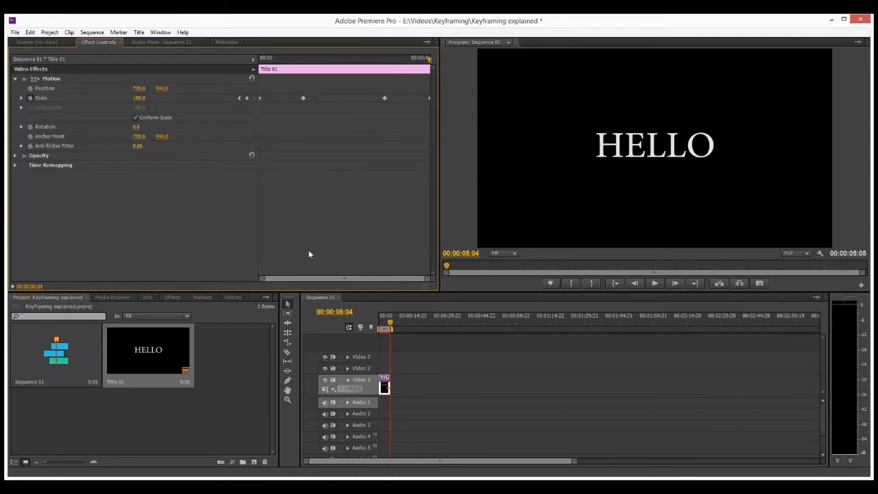
Play the title's scale animation from the start, and scrub back around the second keyframe to examine the zoom.
key(Home)
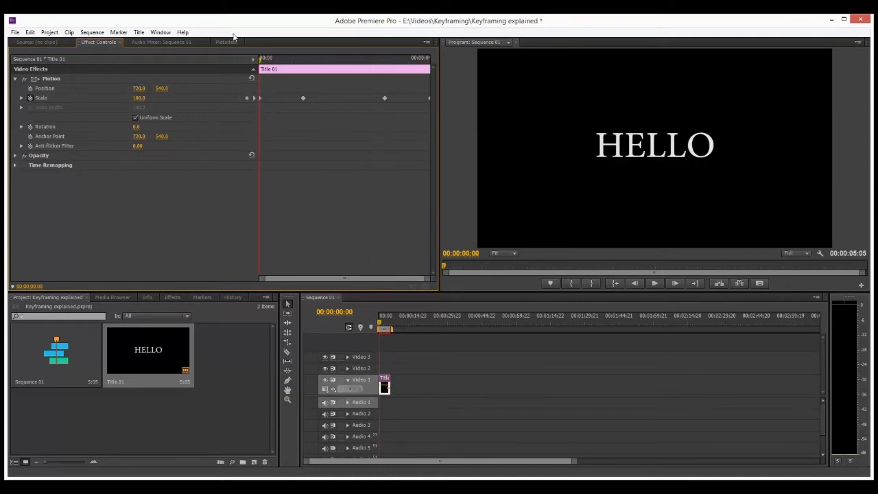
key(space)
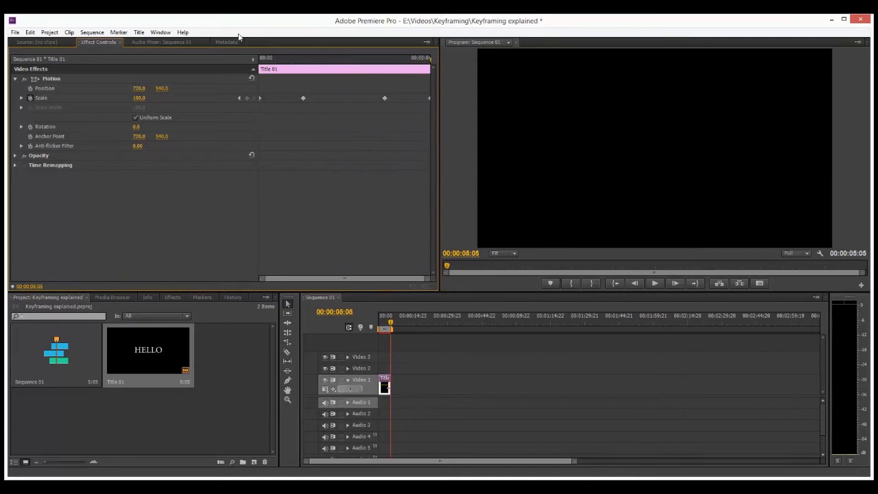
drag(430, 61, 306, 62)
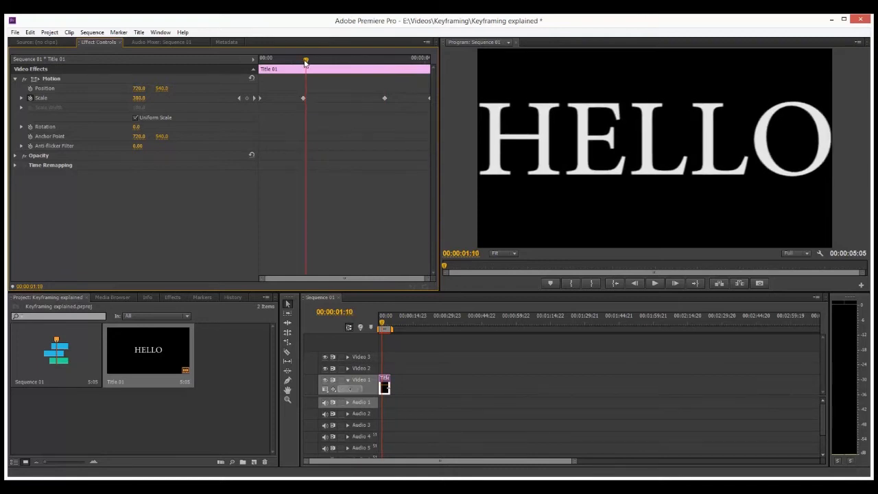
drag(306, 61, 288, 60)
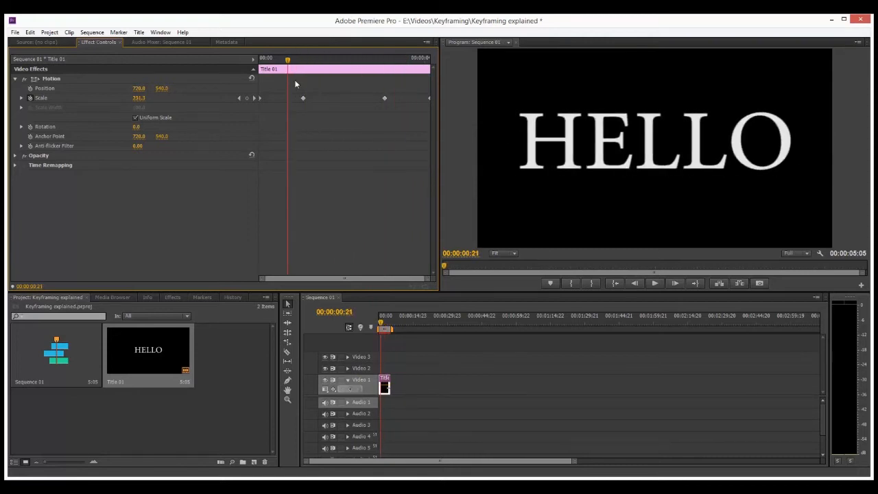
Apply Ease Out to the second Scale keyframe and Ease In to the third, preview the animation, and return to the clip's start.
right_click(302, 98)
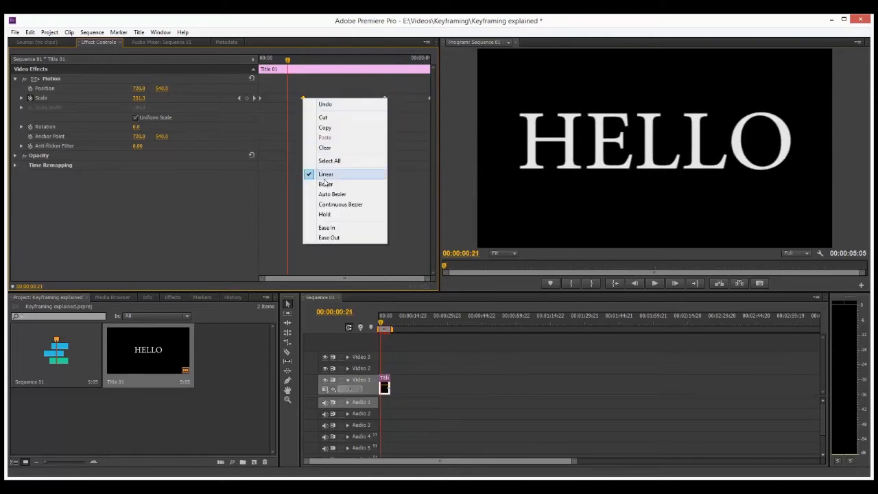
click(333, 238)
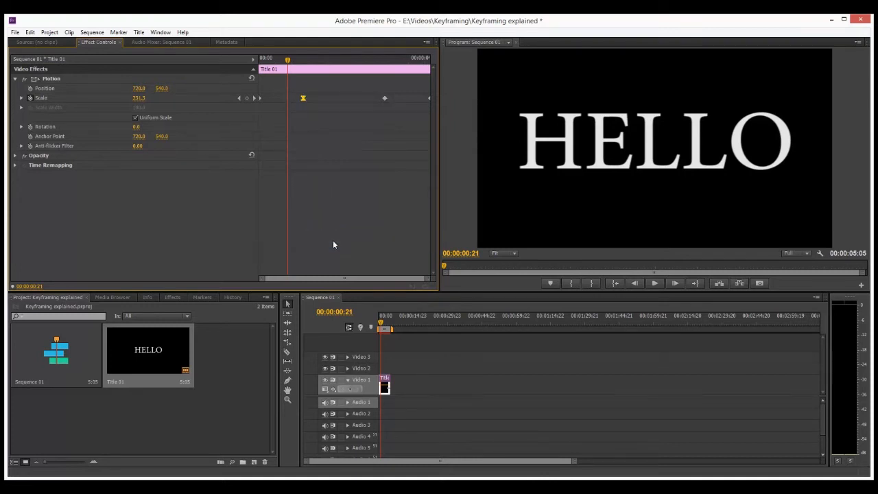
right_click(385, 98)
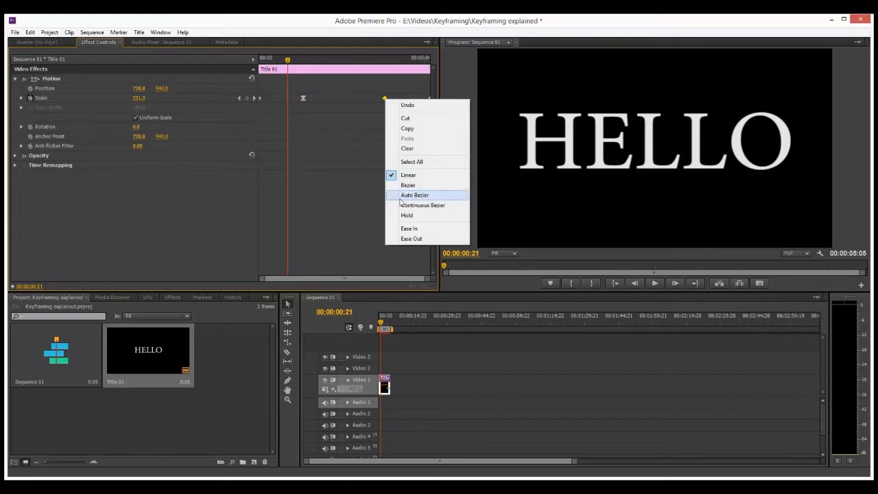
click(408, 228)
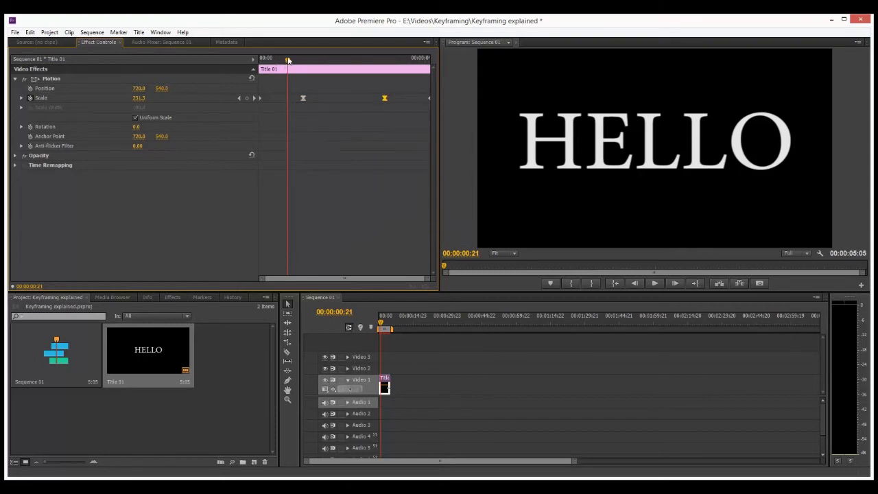
key(Return)
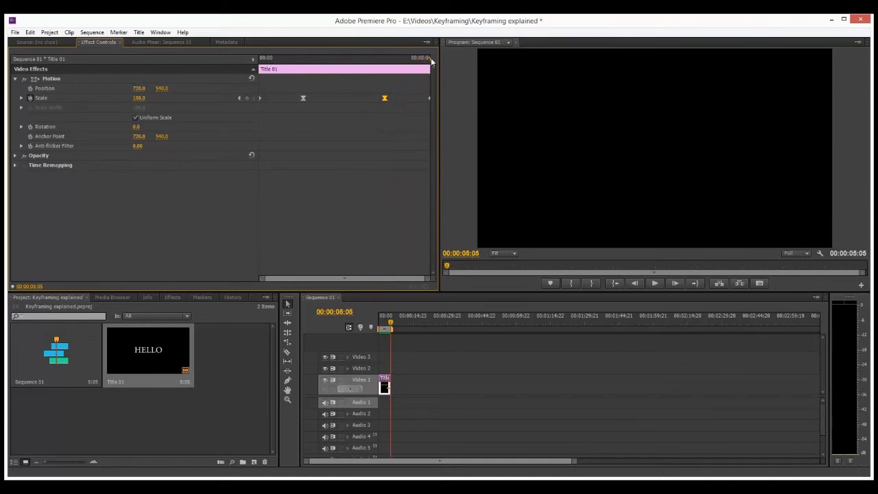
drag(430, 62, 253, 80)
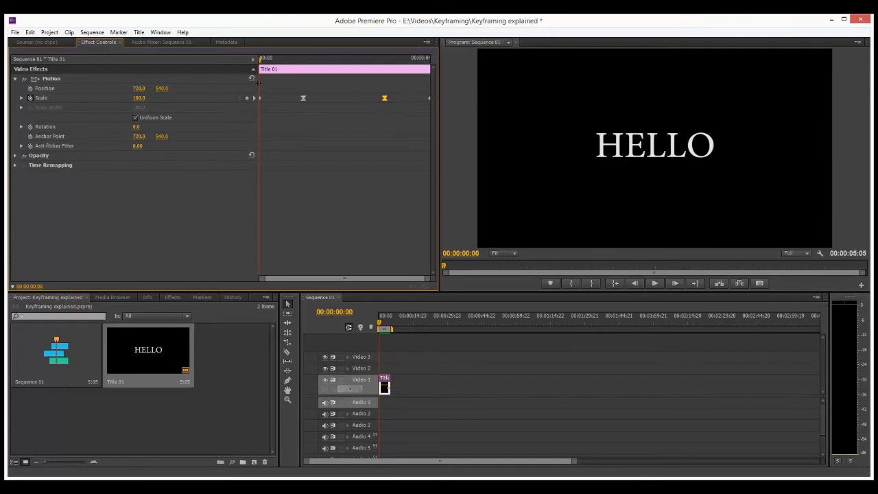
Search the effects for "blur" and apply Gaussian Blur from Blur & Sharpen to the title clip.
click(173, 298)
click(35, 308)
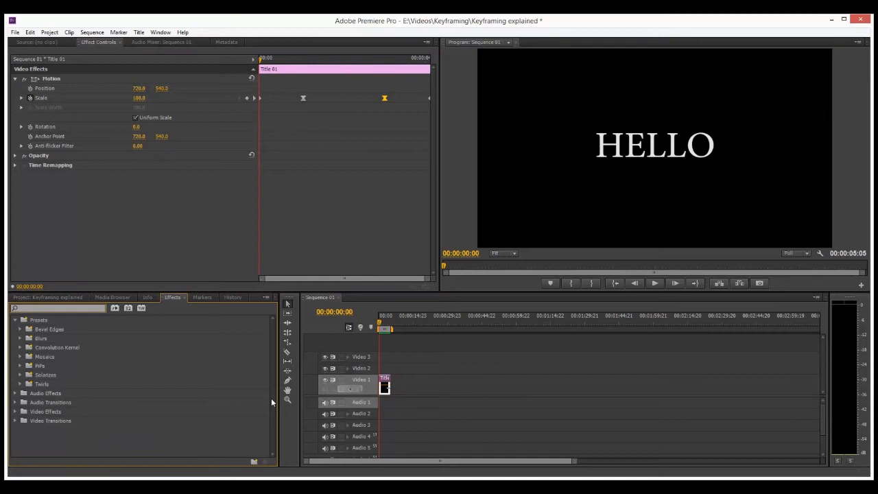
text(blur)
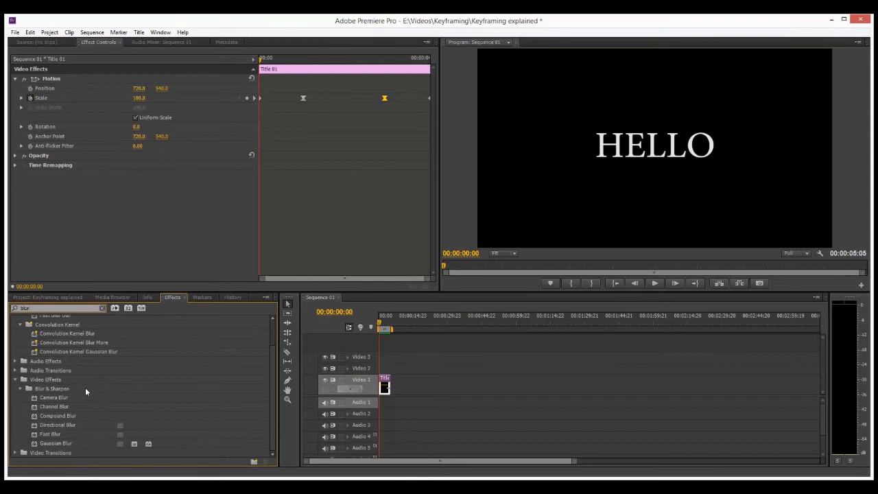
click(37, 445)
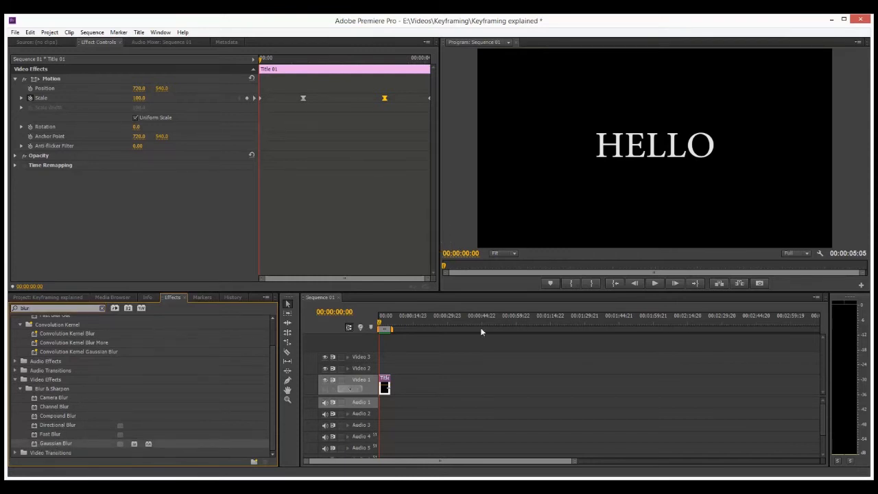
drag(38, 444, 385, 389)
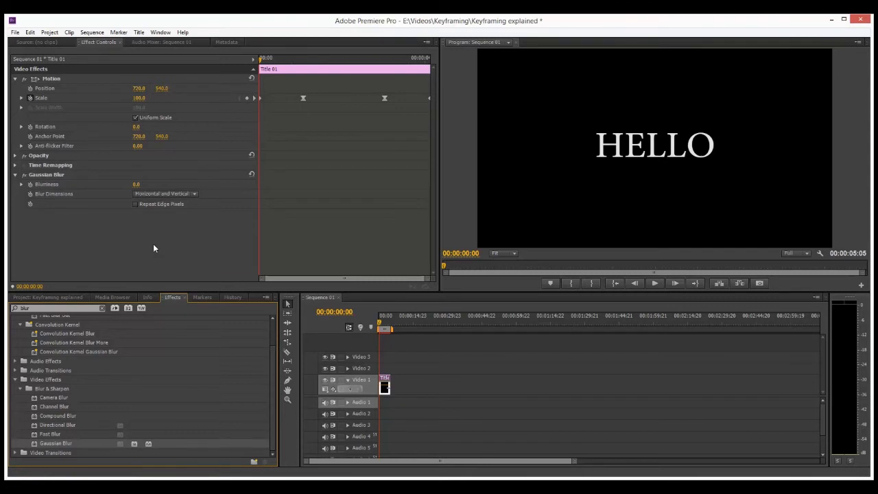
Start keyframing the Gaussian Blur's Blurriness at the clip's first frame with a value of 80.
click(30, 185)
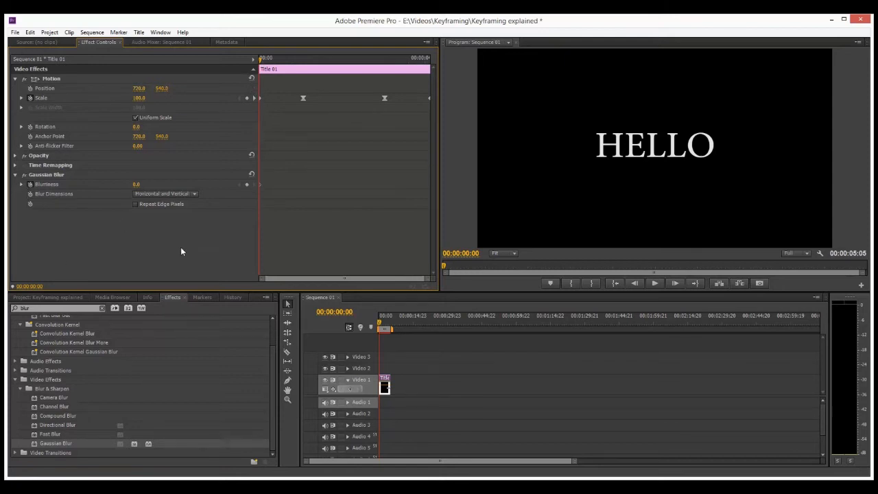
click(137, 185)
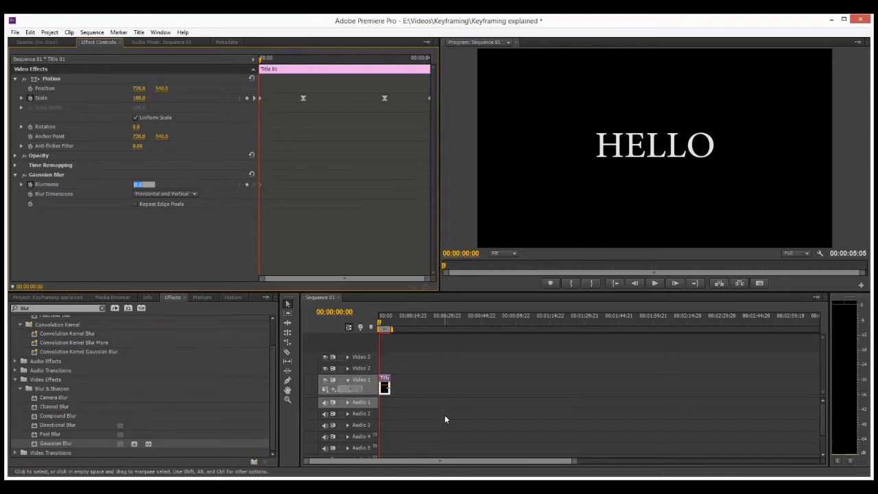
text(80)
key(Return)
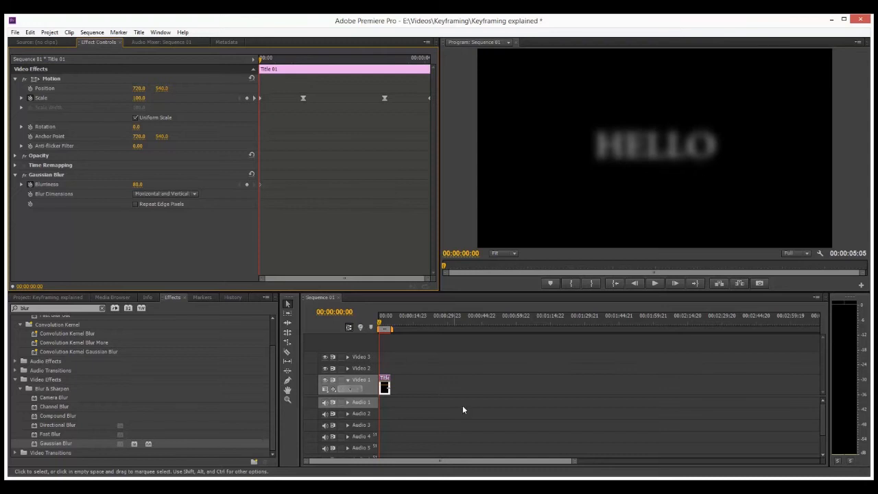
Add Blurriness keyframes of 0 at the second and third Scale keyframes, 00:00:01:08 and 00:00:03:19.
click(254, 98)
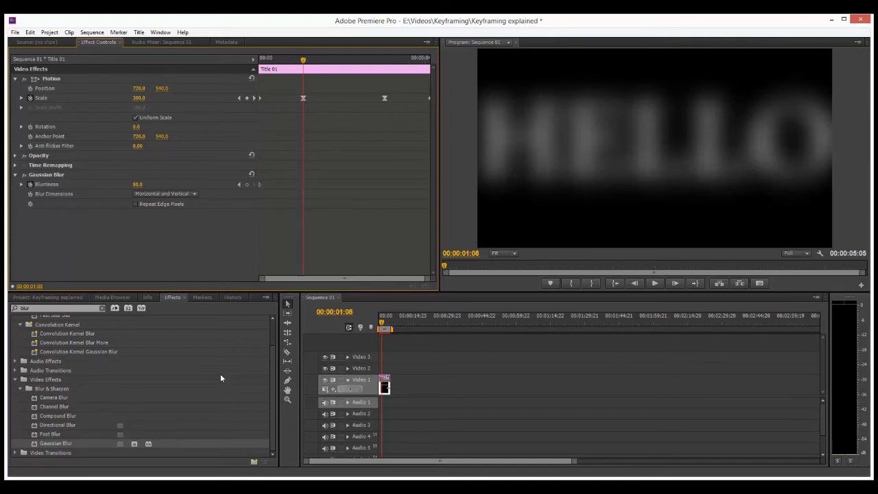
click(139, 183)
mouse_move(348, 488)
text(0)
key(Return)
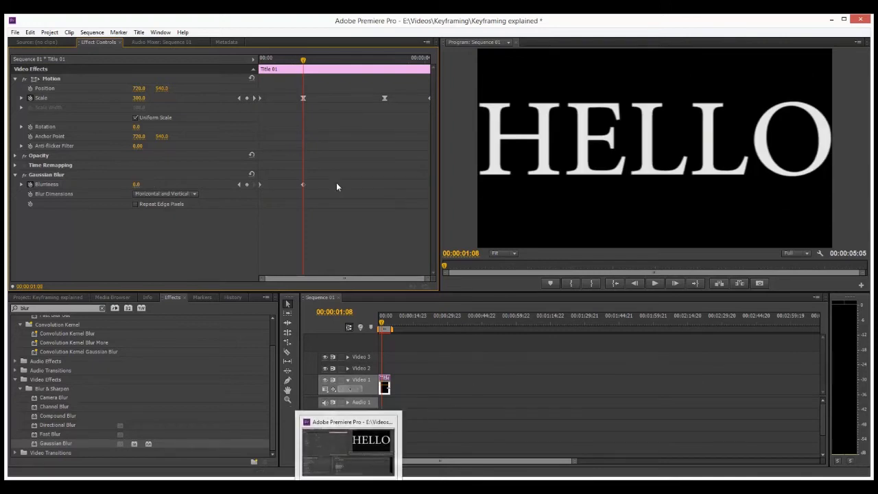
click(255, 98)
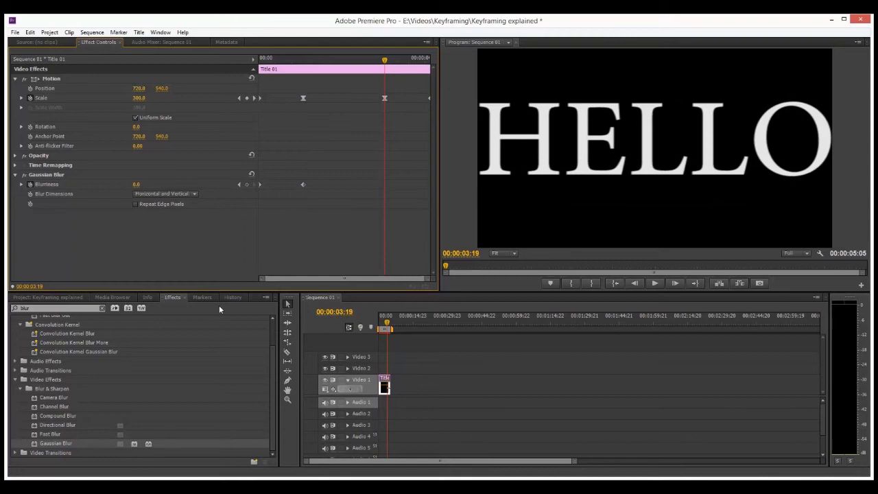
click(247, 185)
Add a Blurriness keyframe of 80 at the last Scale keyframe, 00:00:05:04, and render and play the preview.
click(259, 98)
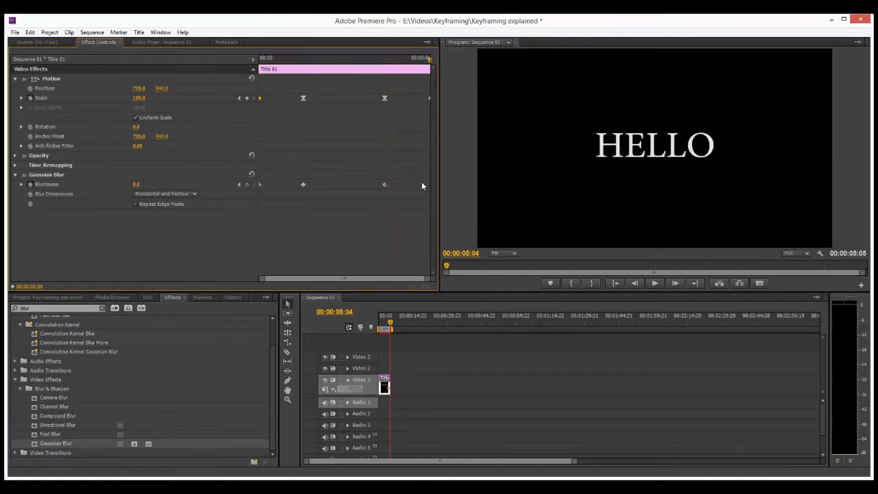
click(136, 187)
text(80)
key(Return)
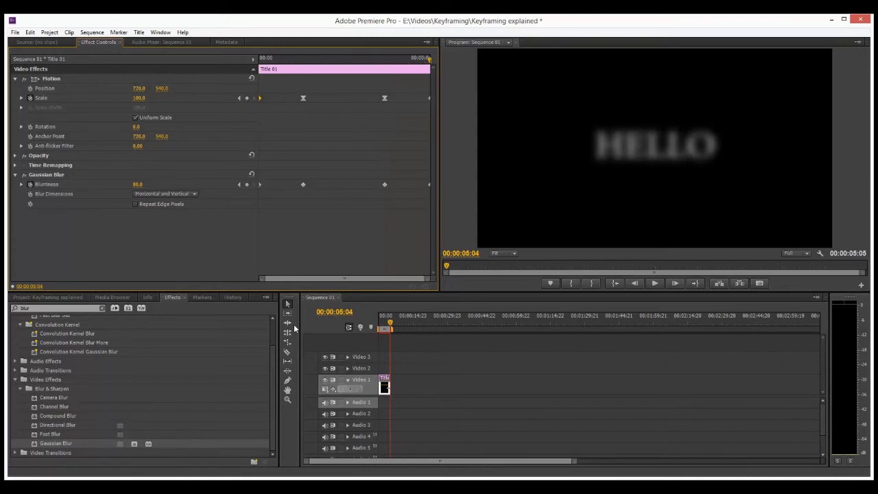
key(Return)
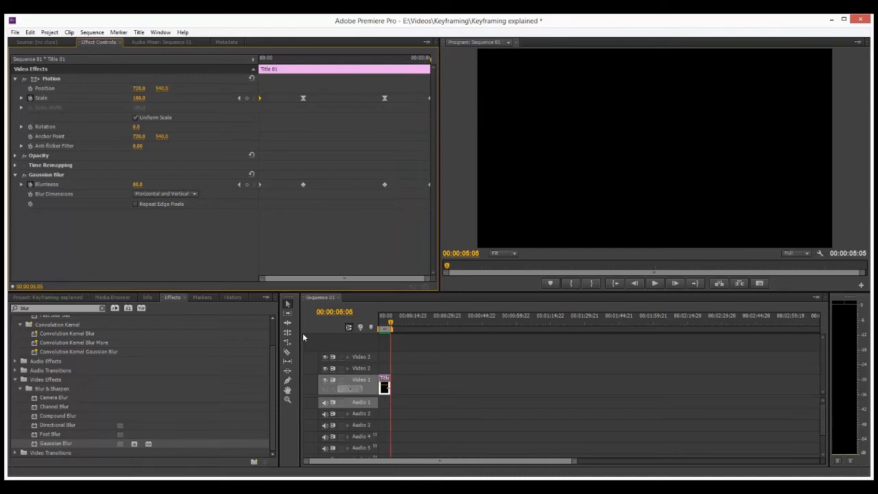
key(space)
Replace the animated title clip with a fresh copy of Title 01 at the start of Video 1, and return to 00:00:00:00.
click(383, 390)
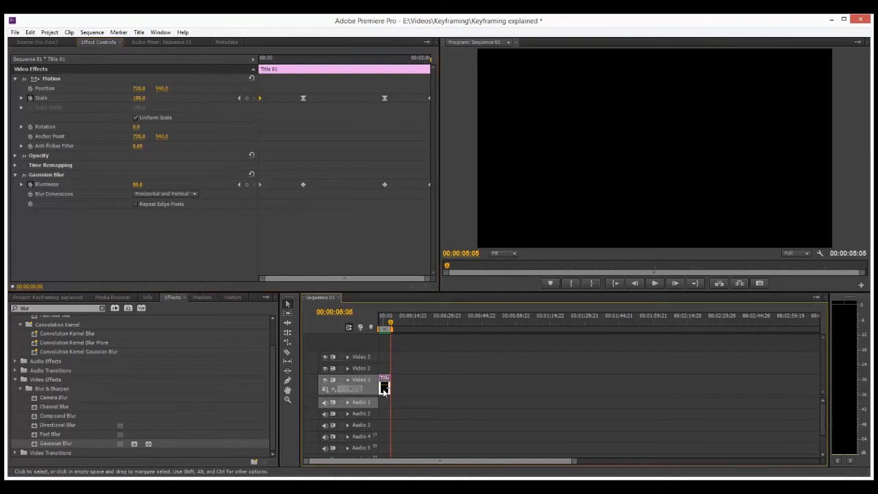
key(Delete)
click(19, 297)
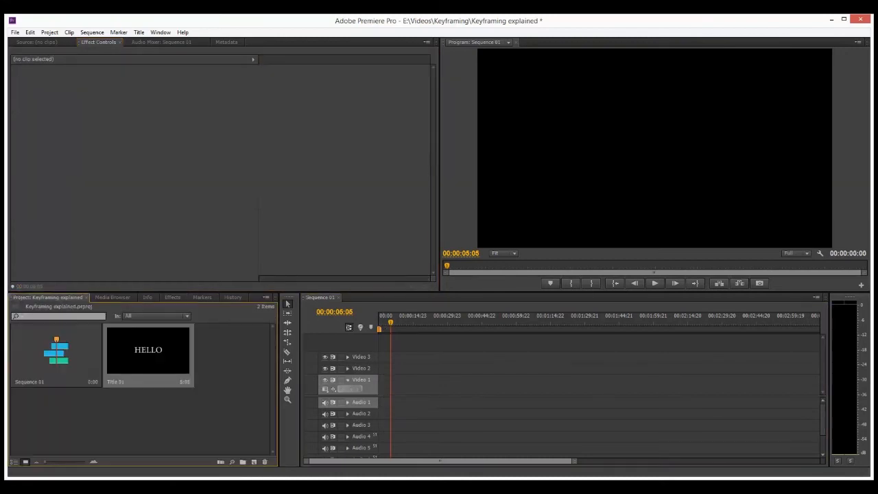
drag(165, 361, 378, 386)
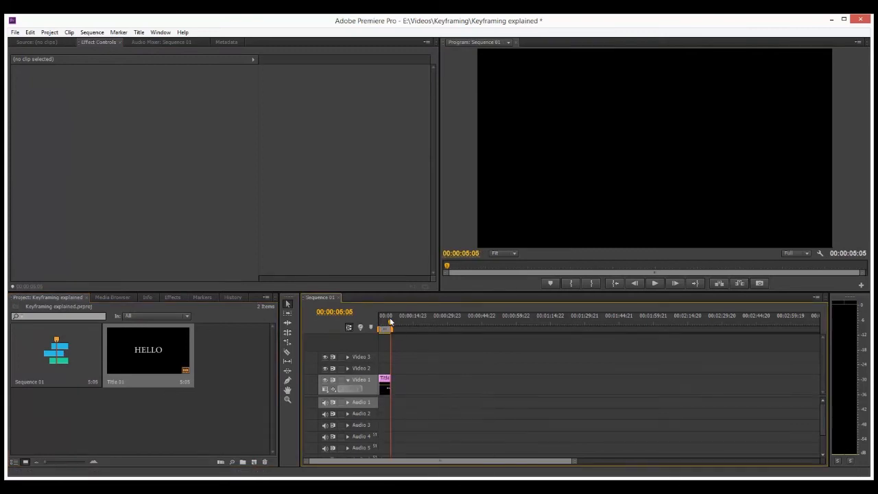
drag(390, 321, 376, 322)
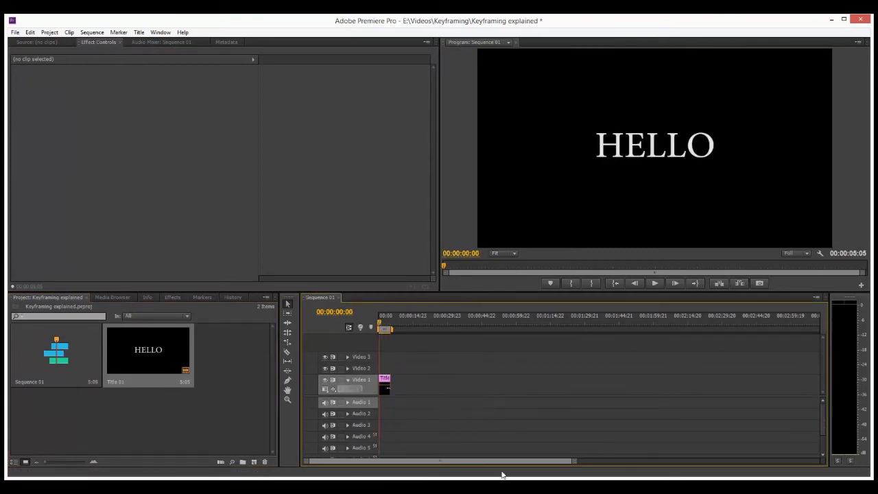
Start Position keyframing on the new title clip at its first frame and show the Motion handles in the program preview.
click(43, 42)
click(80, 41)
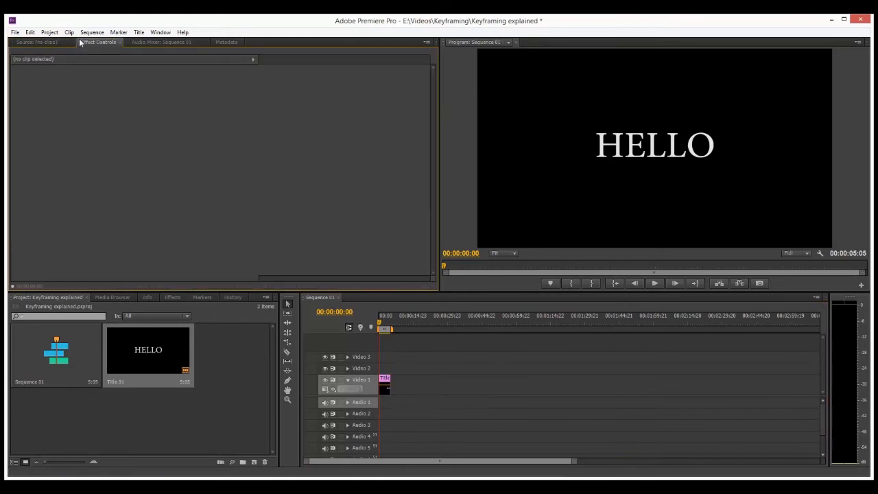
click(384, 392)
click(15, 78)
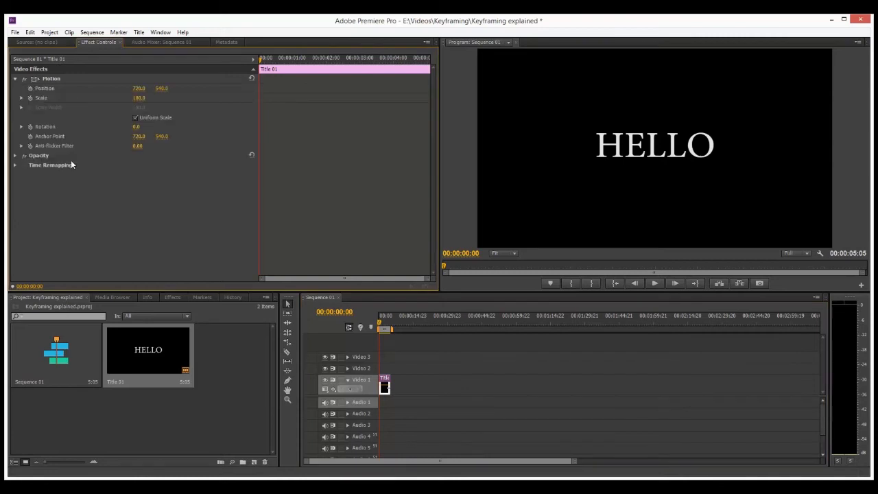
click(30, 89)
click(35, 81)
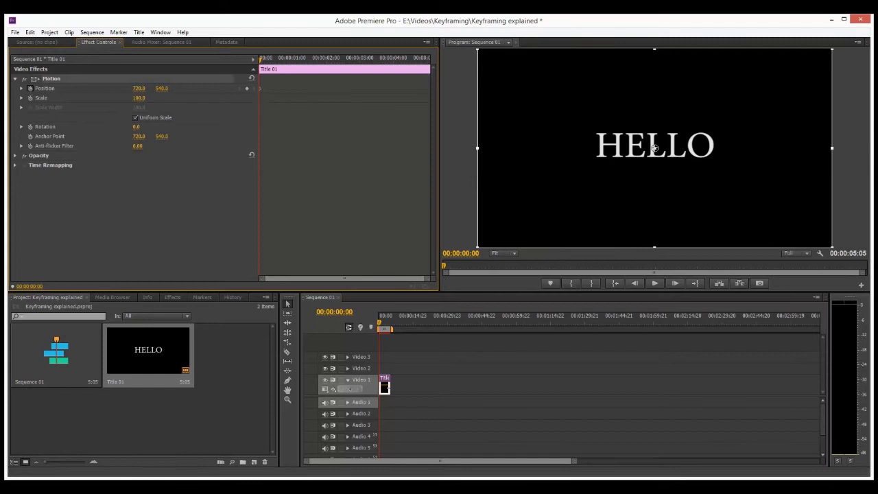
Try scaling the title to about 63 and rotating and moving it directly in the preview, and undo these changes.
drag(831, 147, 736, 147)
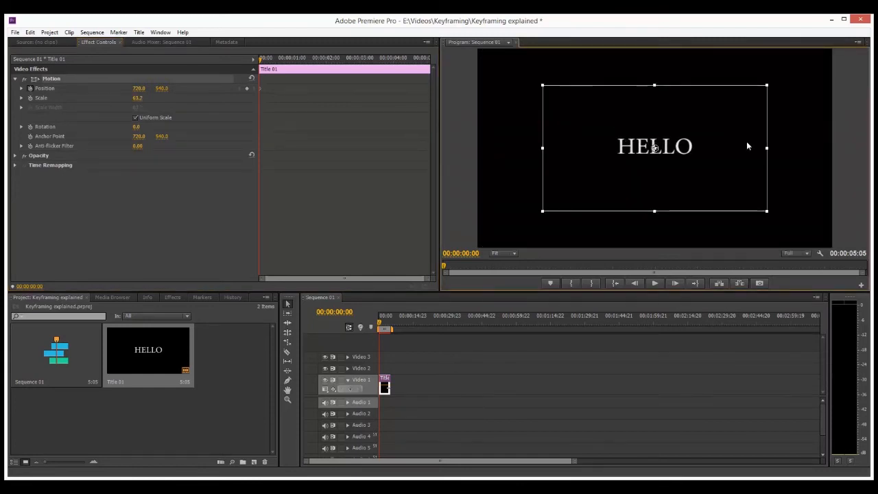
drag(769, 214, 671, 232)
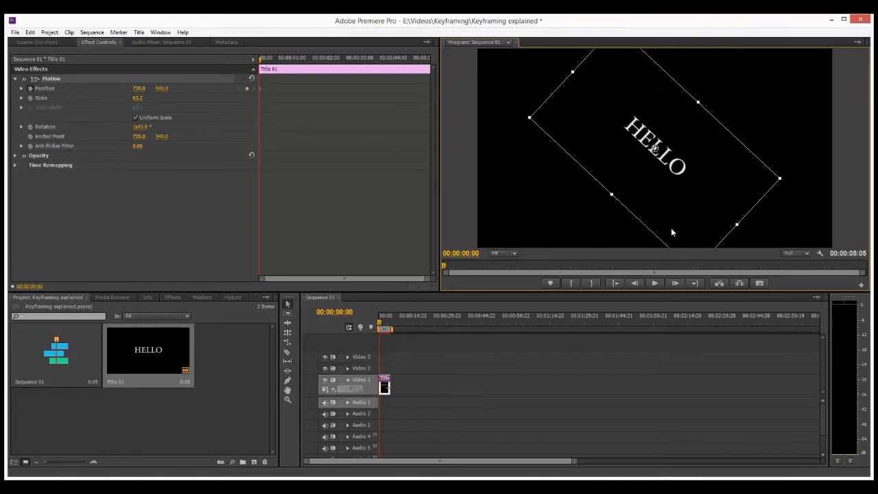
key(ctrl+z)
key(ctrl+z)
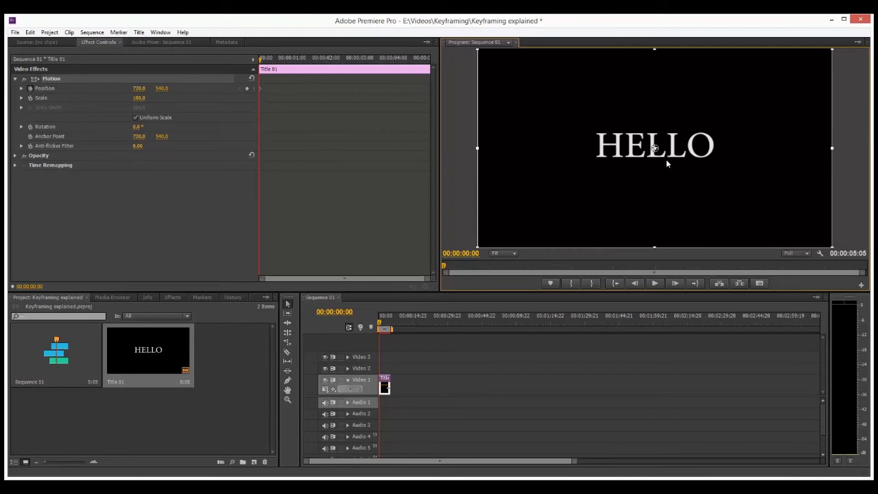
mouse_move(666, 159)
mouse_down()
mouse_move(571, 111)
mouse_move(659, 161)
mouse_up()
key(ctrl+z)
Add Position keyframes with the title in the frame's upper-left corner at 00:00:01:02 and upper-right corner at 00:00:02:07.
drag(261, 60, 296, 69)
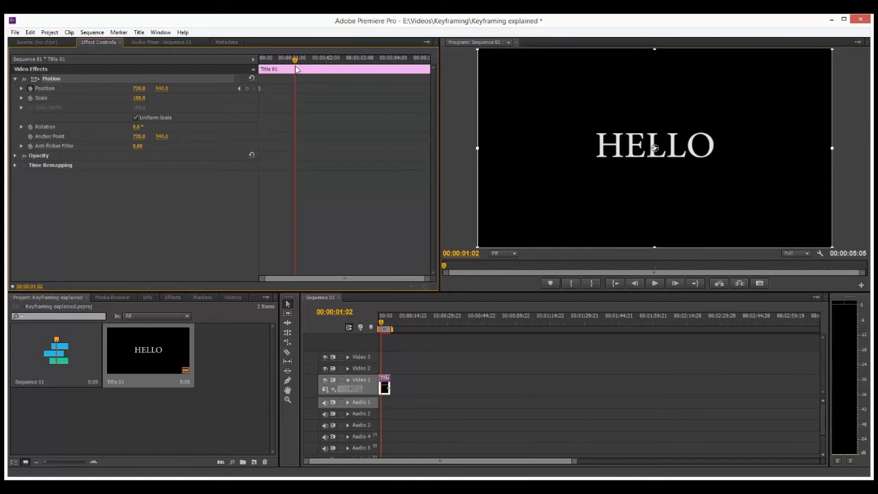
drag(700, 184, 586, 109)
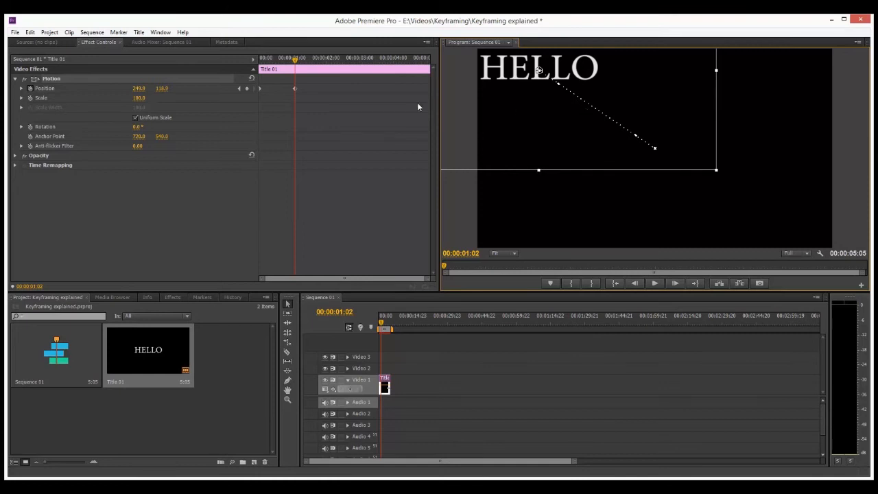
drag(302, 60, 335, 63)
drag(529, 115, 740, 118)
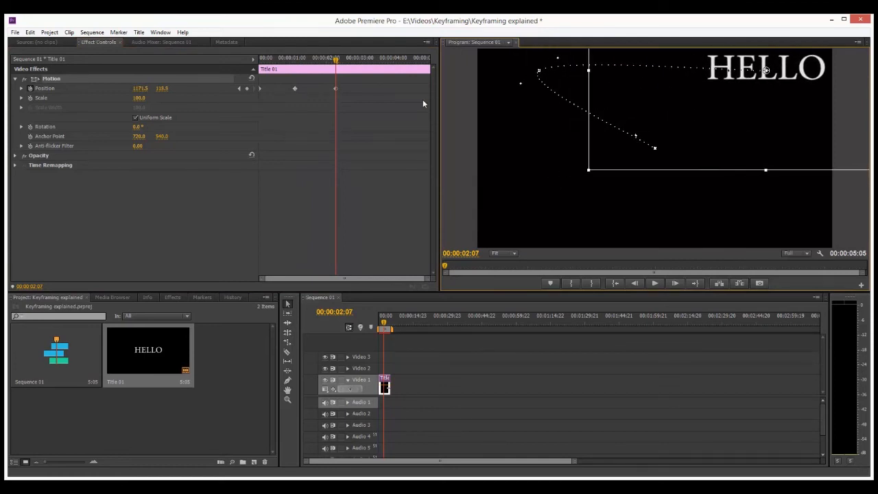
Add Position keyframes with the title in the frame's lower-left corner at 00:00:03:13 and lower-right corner at 00:00:04:13.
drag(336, 60, 381, 63)
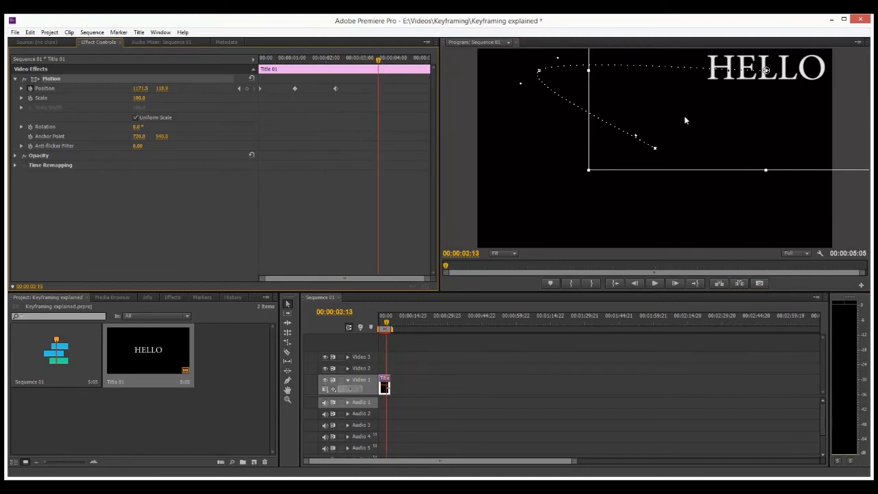
drag(739, 114, 521, 272)
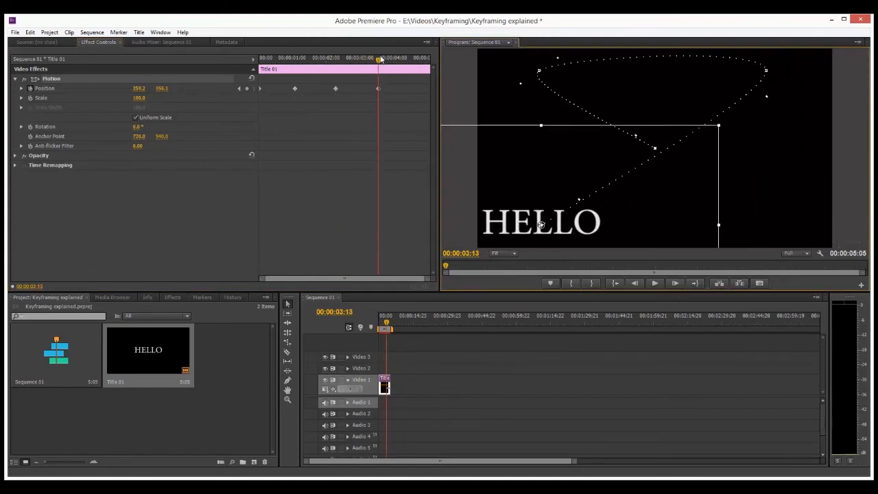
drag(381, 61, 411, 68)
drag(576, 219, 854, 224)
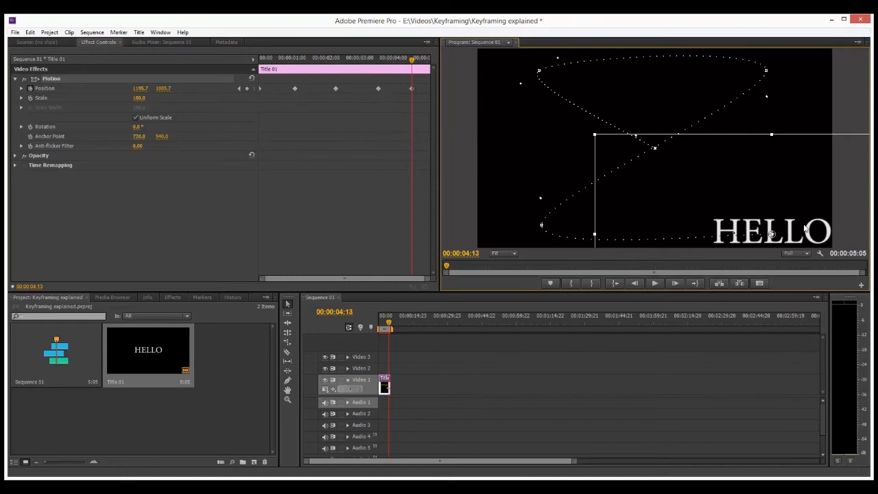
Add a Position keyframe at the clip's last frame, 00:00:05:04, with the title back at the frame's centre (720, 540).
drag(413, 61, 449, 65)
key(Left)
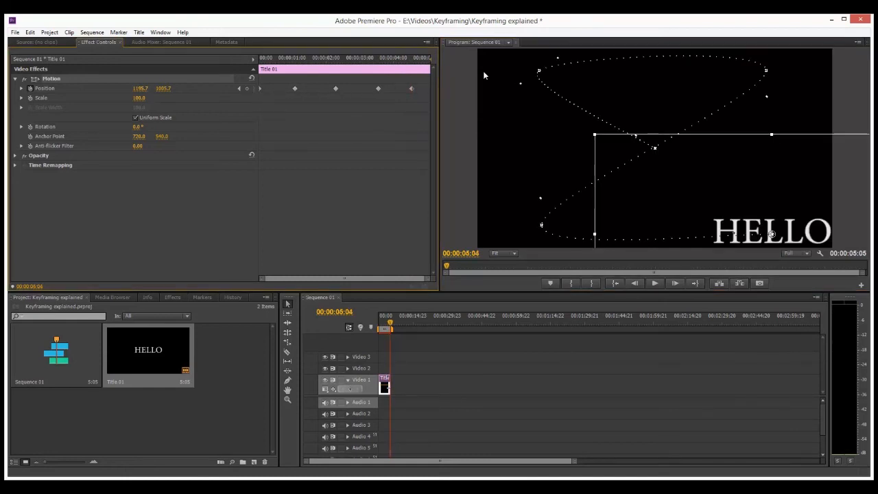
drag(813, 236, 698, 150)
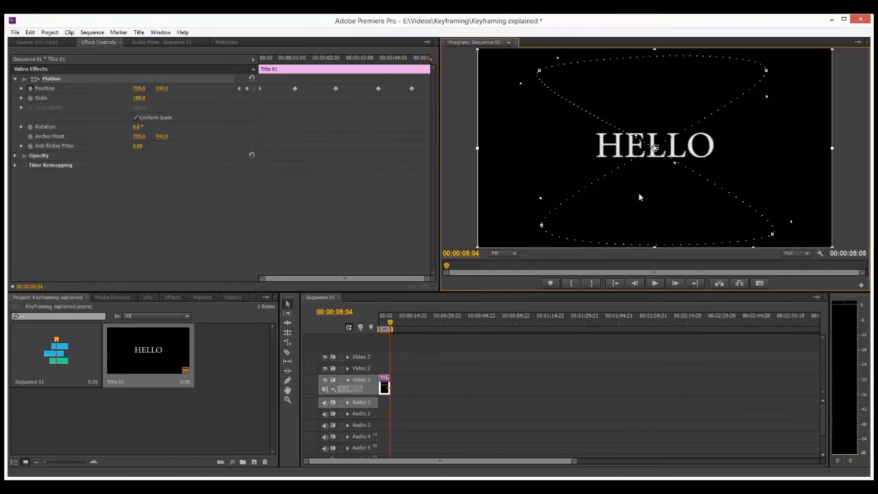
Play the title's position animation from near the start, and scrub through it to examine the curved motion path.
click(267, 58)
key(space)
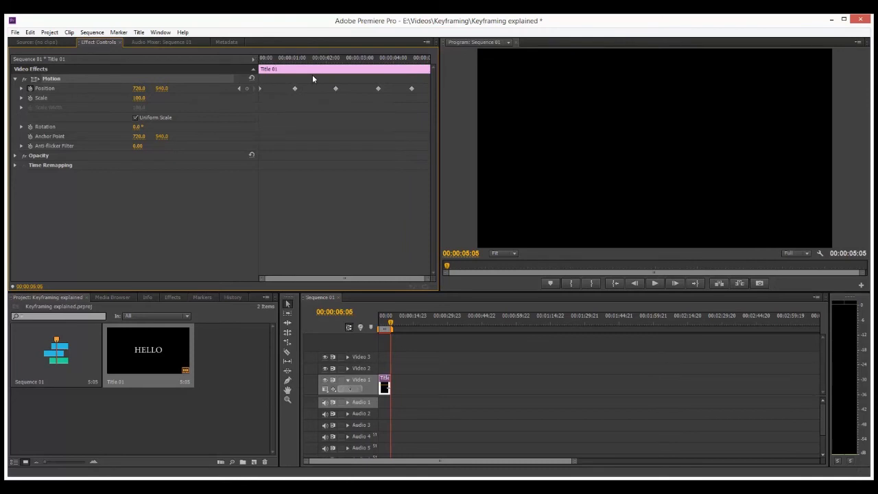
click(384, 326)
drag(385, 327, 388, 326)
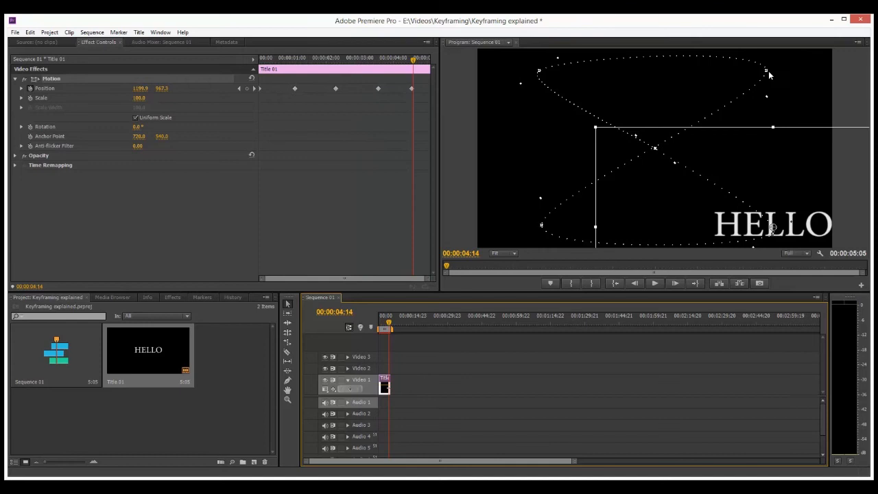
Pull the Bezier handles in toward the motion path's corner keyframes to tighten its curves, and render and play the preview.
drag(414, 61, 434, 62)
click(558, 62)
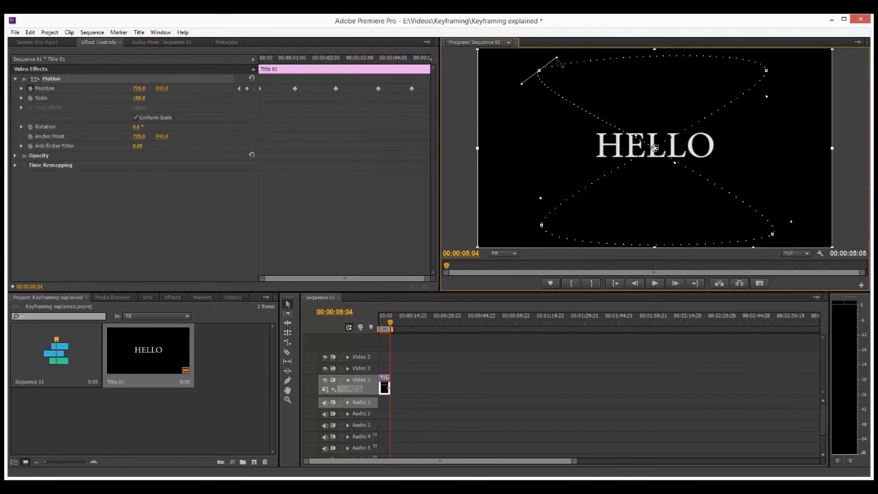
drag(559, 61, 545, 78)
drag(531, 57, 539, 71)
drag(767, 97, 766, 69)
drag(792, 222, 774, 235)
mouse_move(541, 225)
mouse_down()
mouse_move(492, 226)
mouse_move(543, 231)
mouse_up()
key(Return)
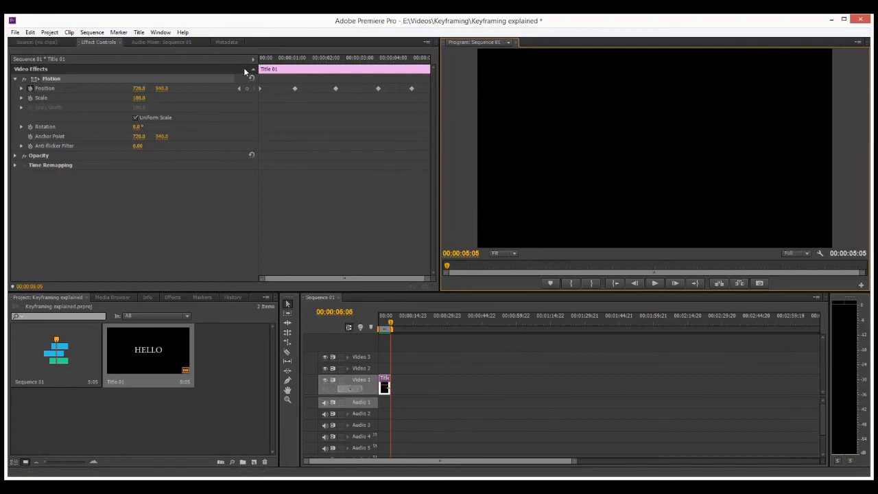
Keyframe the title's Scale at 100 at 00:00:00:02 and shrink it to 22 at the upper-right position keyframe, 00:00:02:07.
click(261, 59)
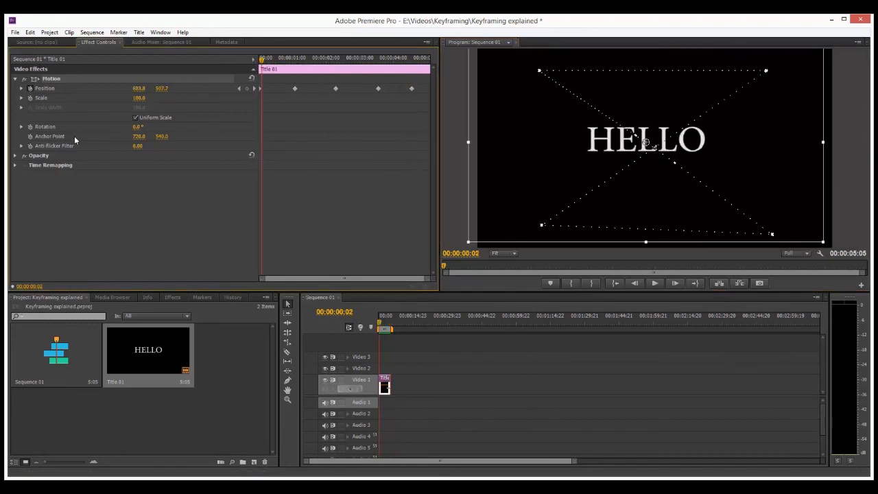
click(30, 99)
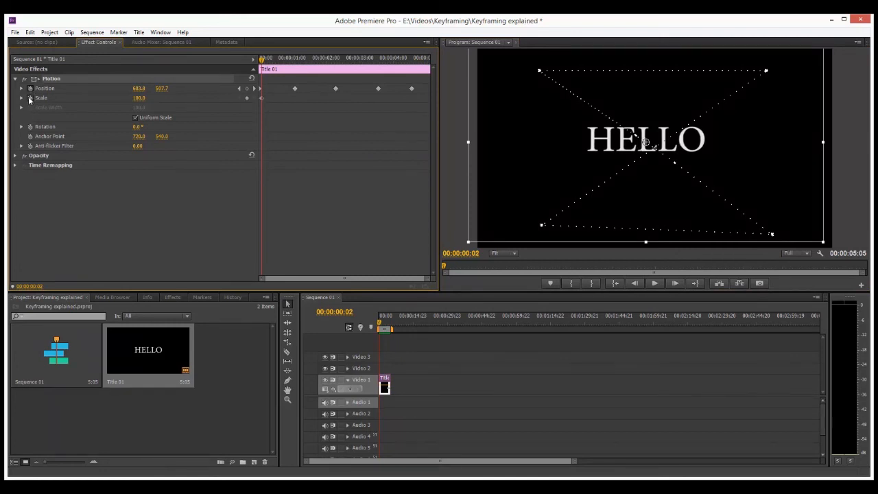
drag(262, 61, 295, 66)
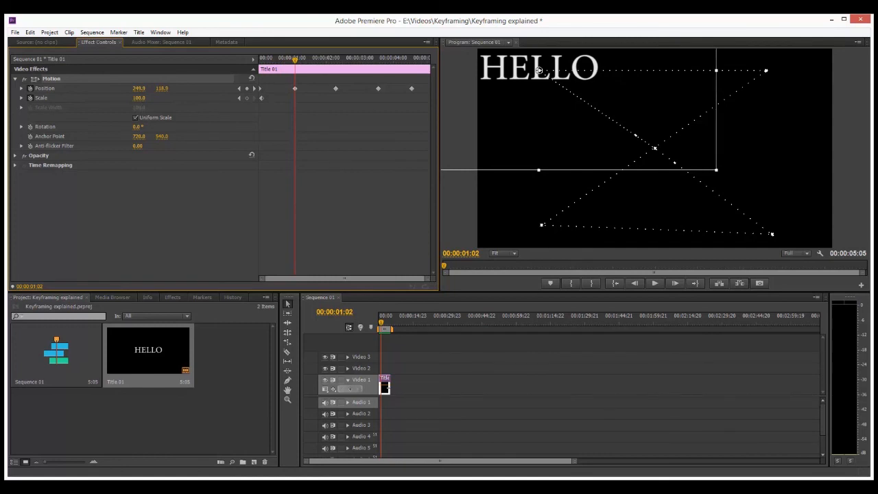
drag(139, 97, 129, 97)
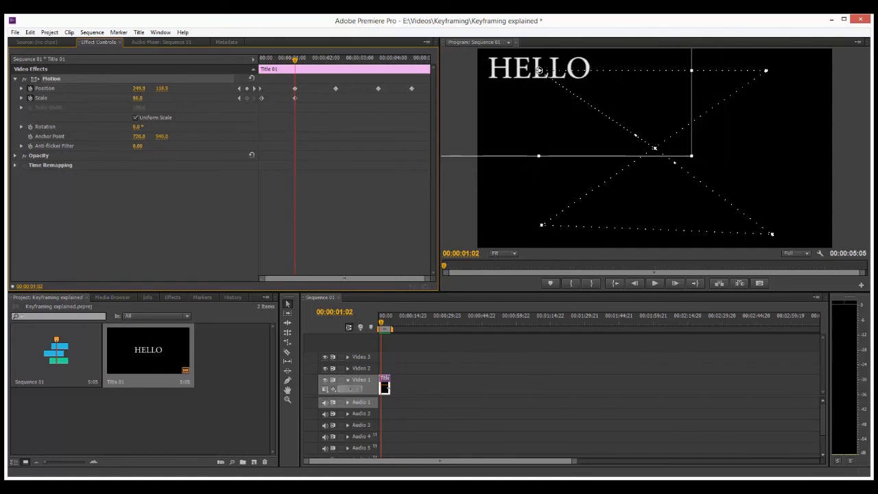
drag(296, 63, 336, 63)
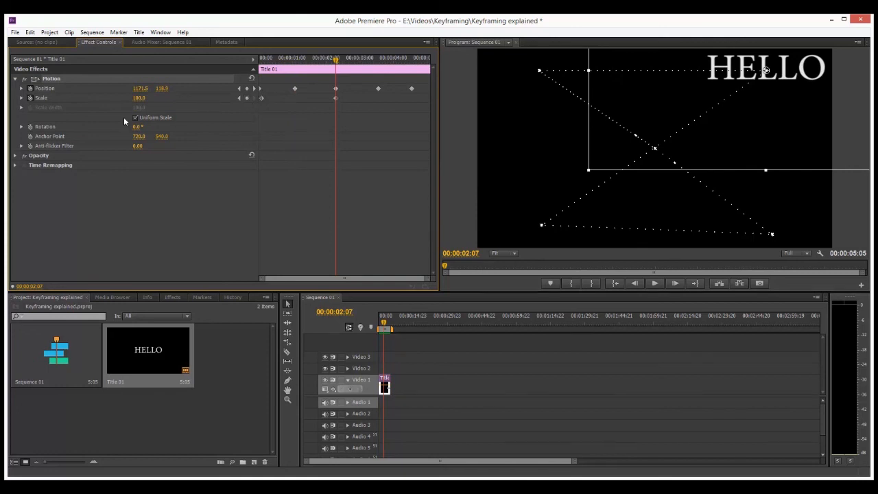
drag(140, 97, 86, 98)
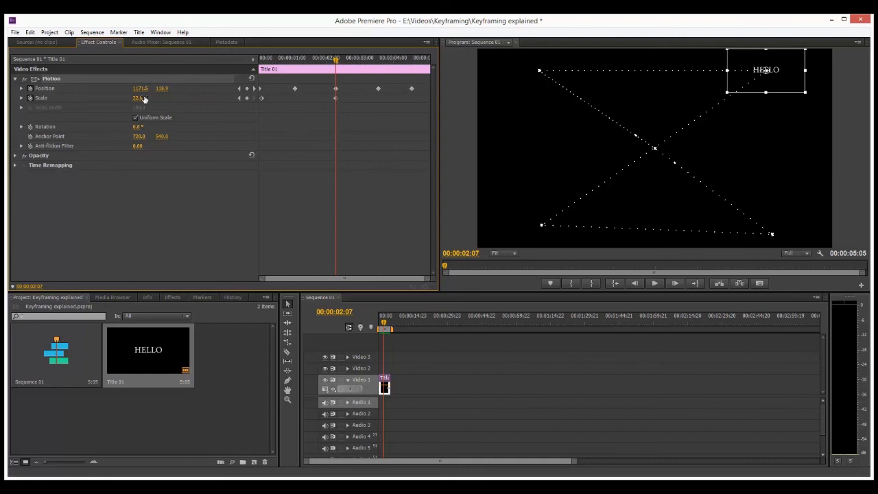
Add a Scale keyframe of 100 at the clip's last frame, 00:00:05:04, and render the preview.
drag(336, 61, 432, 61)
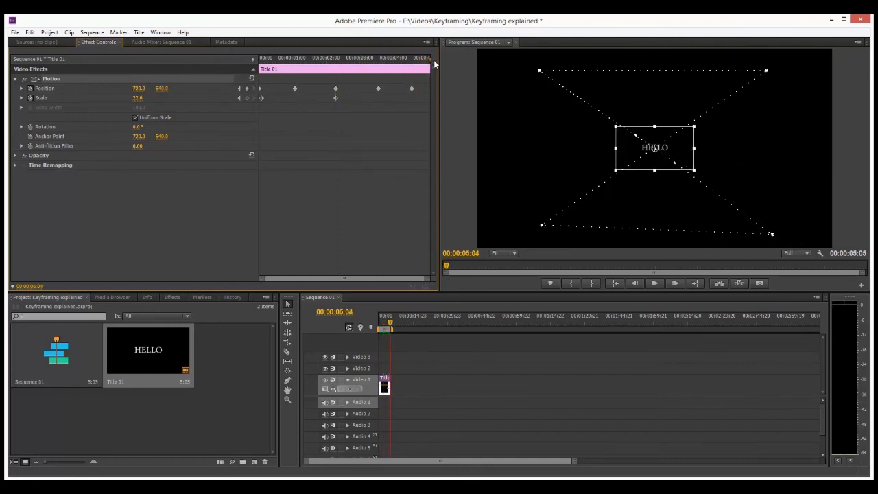
click(240, 87)
click(257, 89)
click(247, 98)
click(138, 98)
text(100)
key(Return)
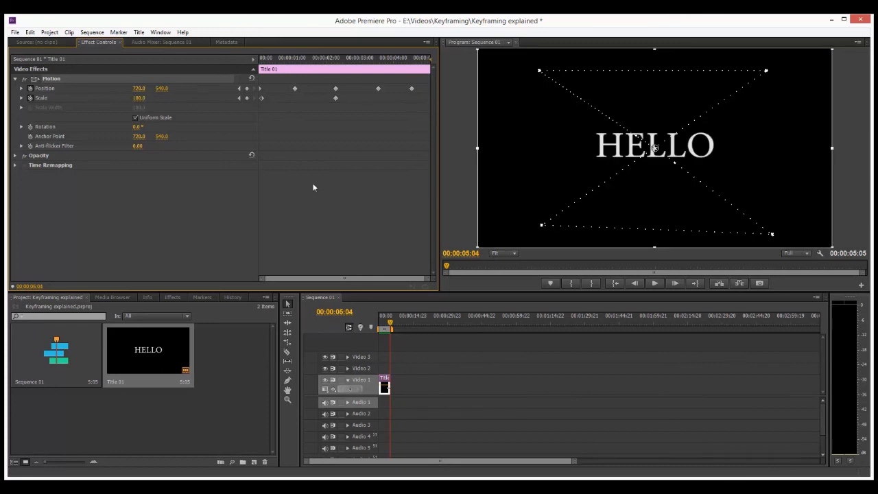
key(Return)
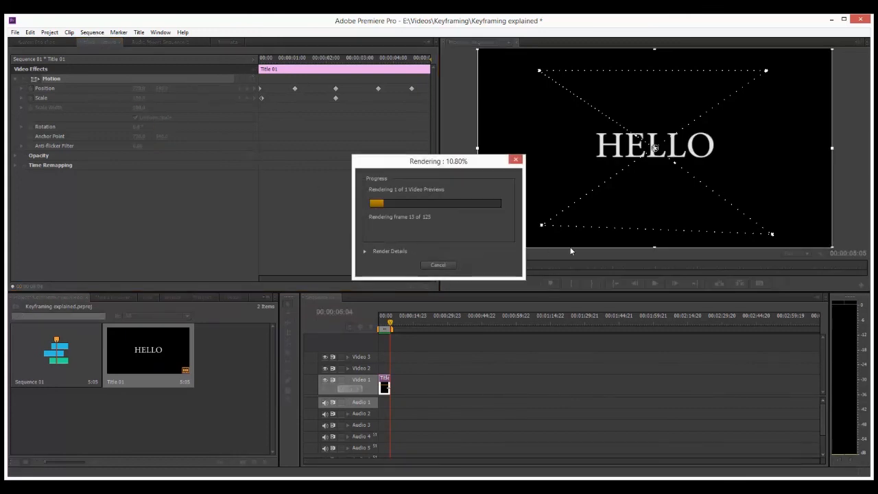